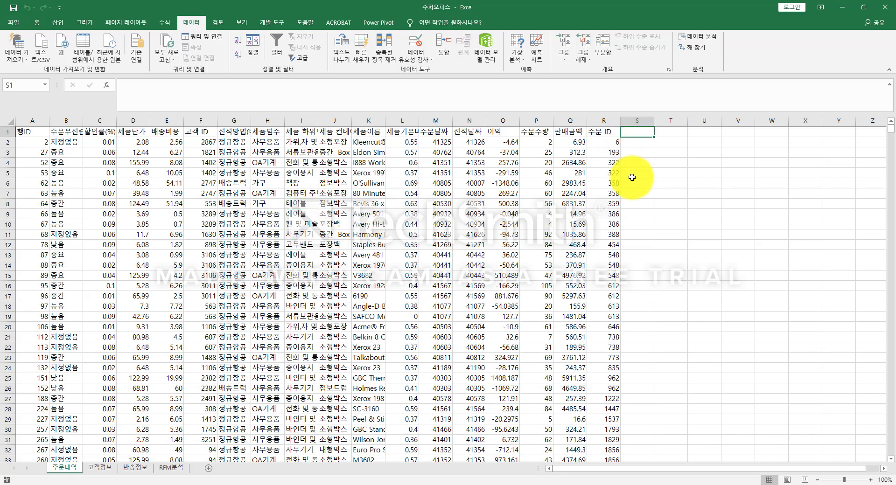
Enter the header 반송 in cell S1 of the 주문내역 sheet
click(631, 142)
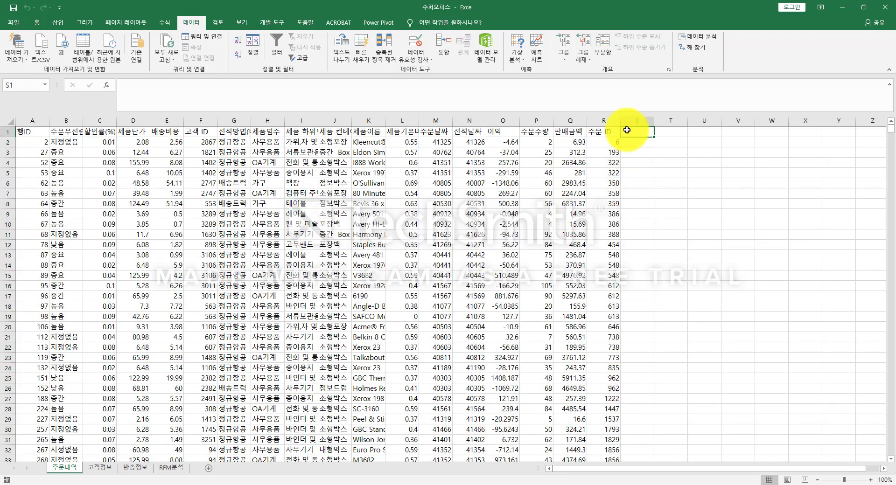
text(q)
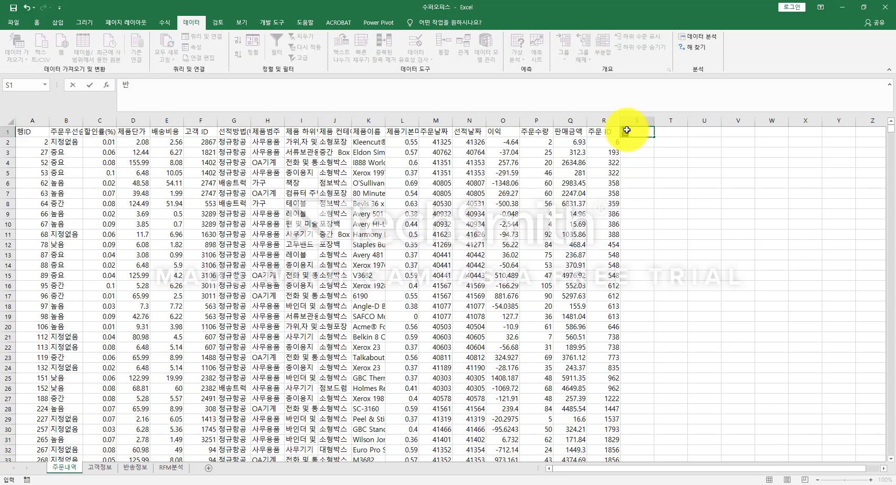
key(Return)
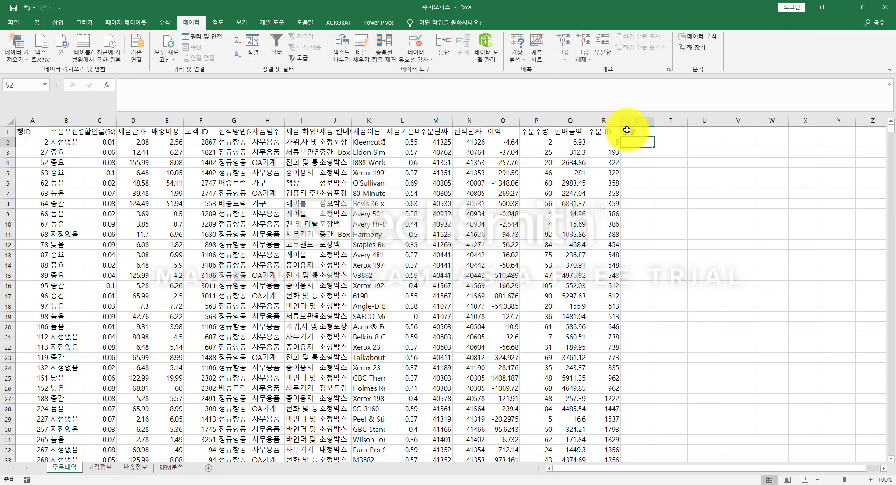
Start a VLOOKUP in S2 with R2 as the lookup value and 반송정보!A1:B1635 as the table array
click(164, 22)
click(181, 51)
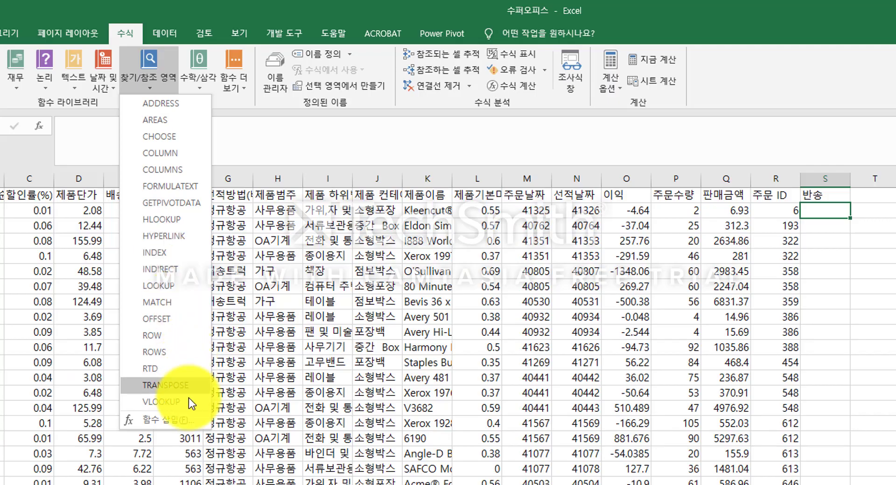
click(208, 271)
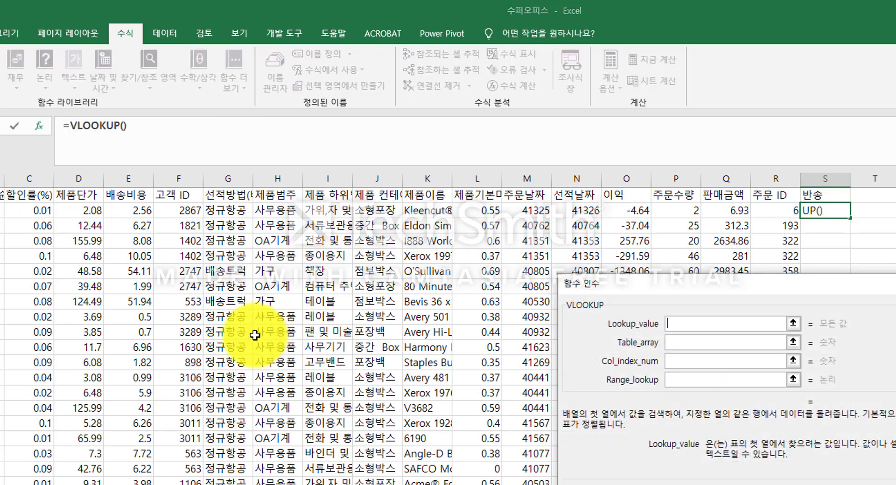
click(777, 211)
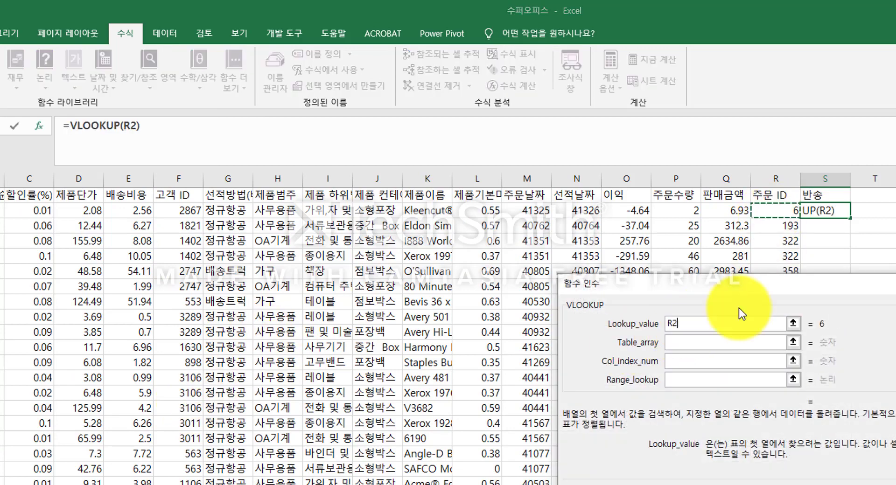
click(688, 343)
click(52, 484)
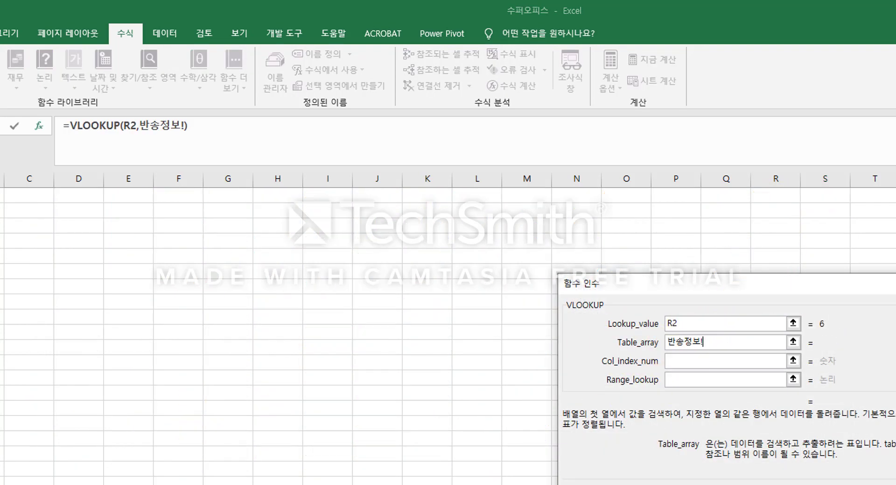
drag(0, 195, 1, 195)
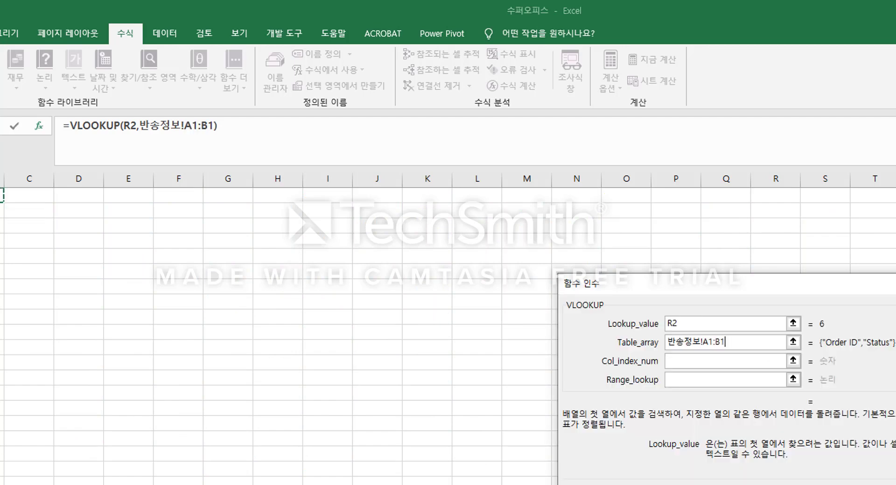
key(ctrl+shift+Down)
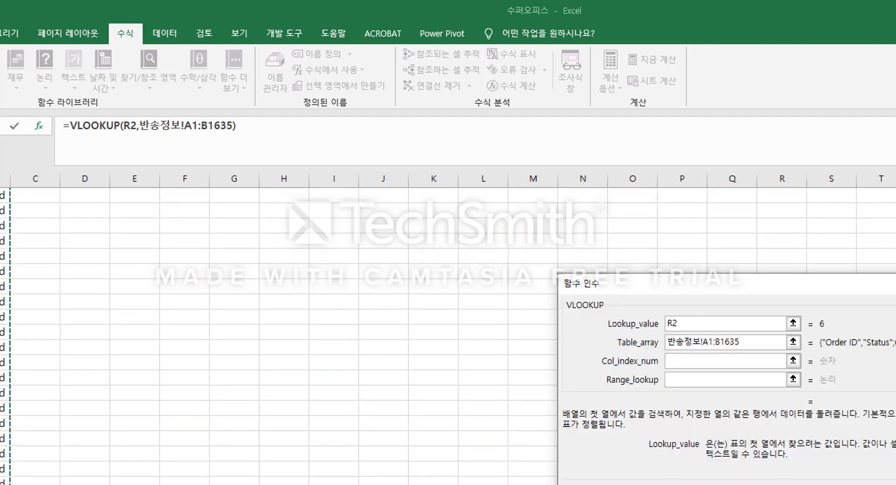
Complete the VLOOKUP with column index 2 and an absolute table array, and fill it down to S30
click(688, 359)
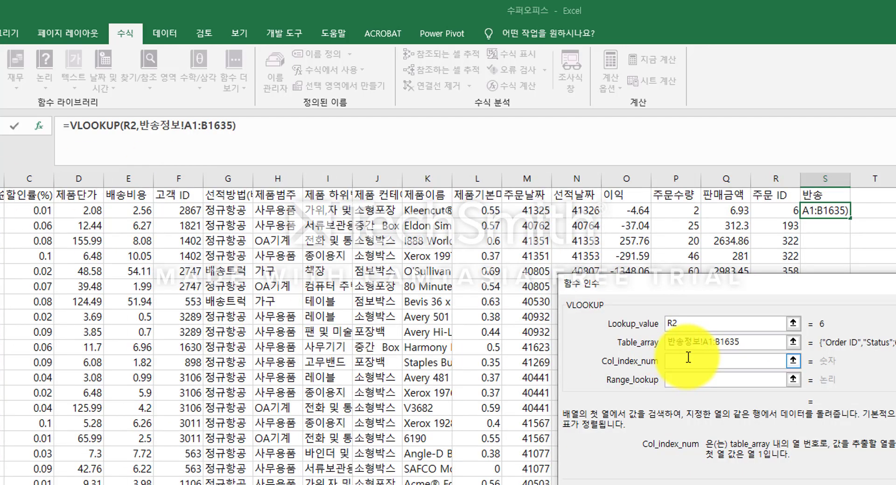
click(695, 342)
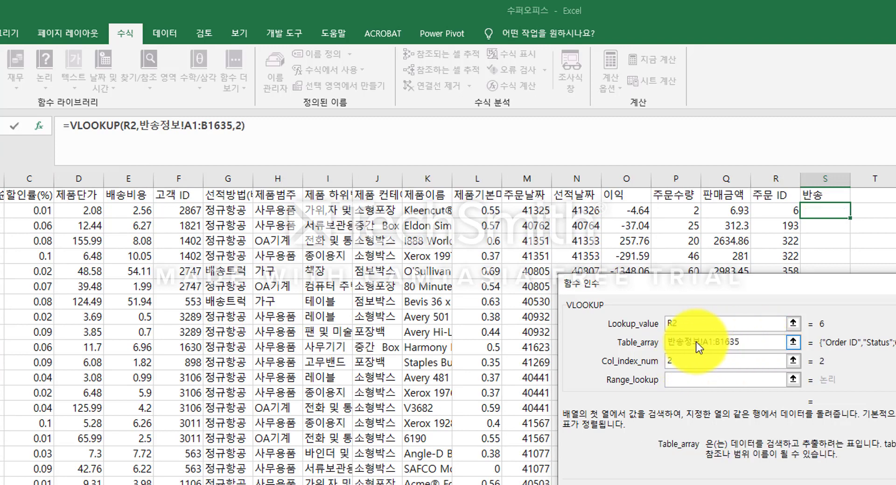
key(F4)
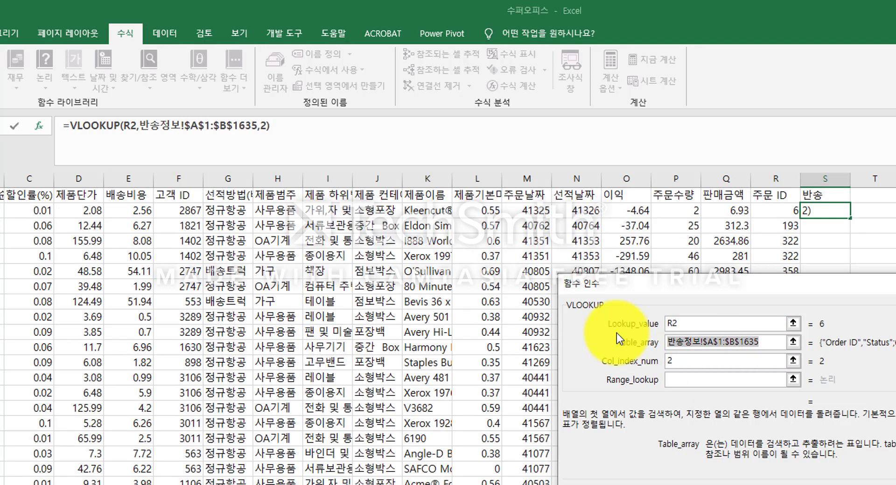
key(Return)
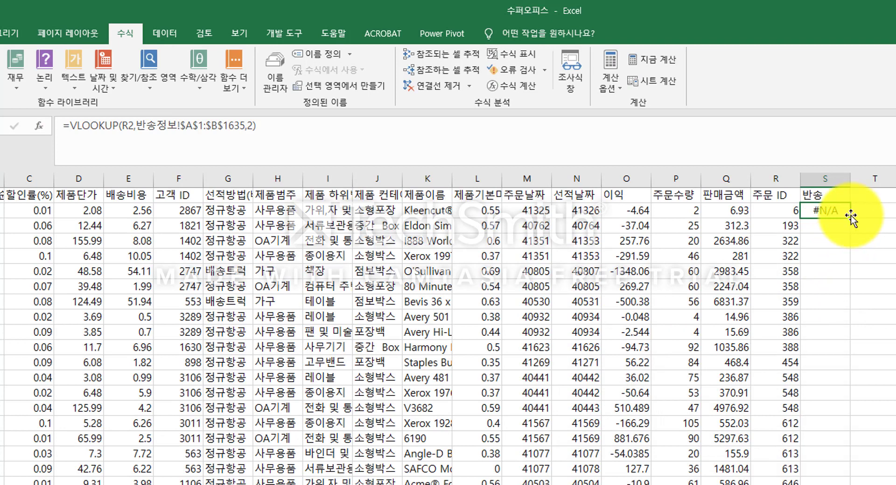
drag(851, 217, 859, 483)
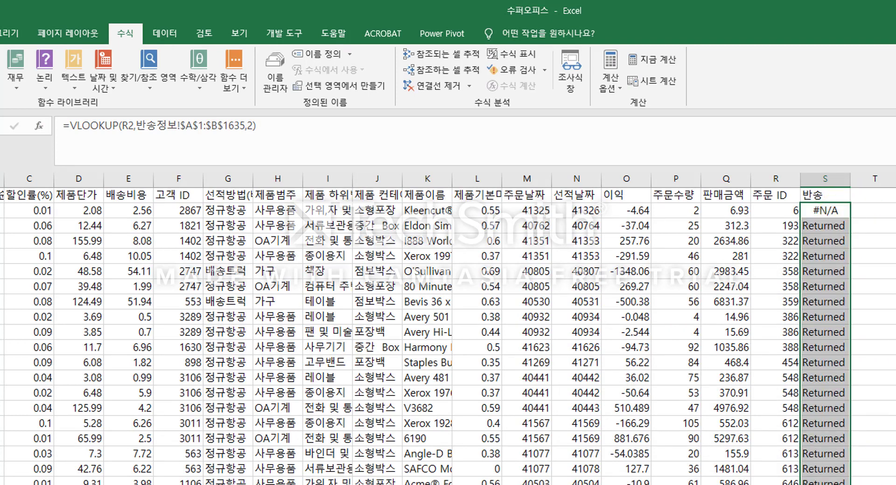
Inspect the VLOOKUP formulas in cells S2 and S3
click(823, 211)
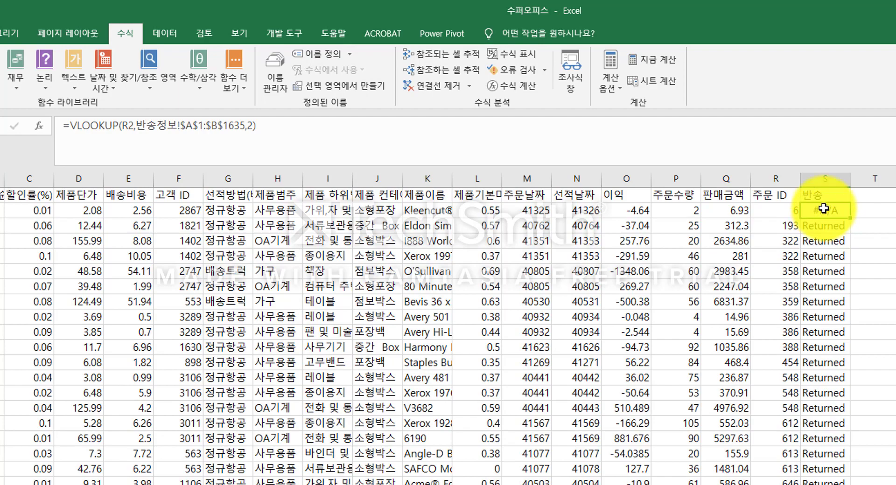
double_click(822, 210)
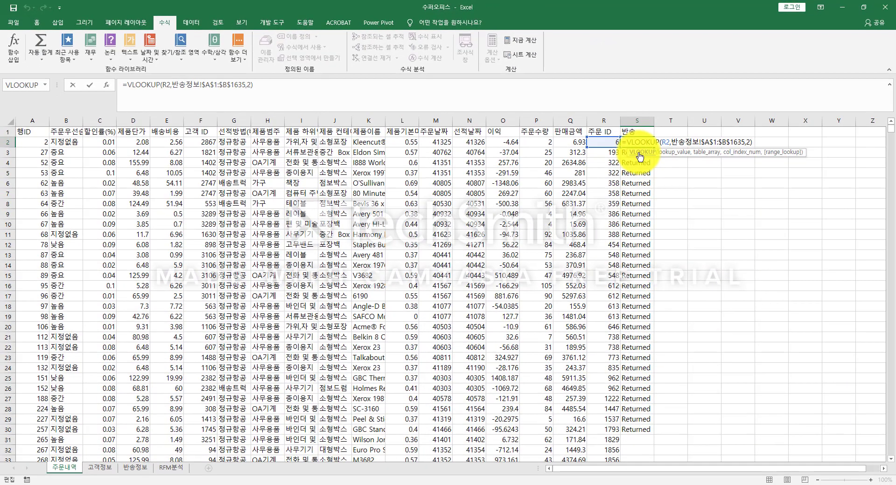
key(Return)
double_click(638, 153)
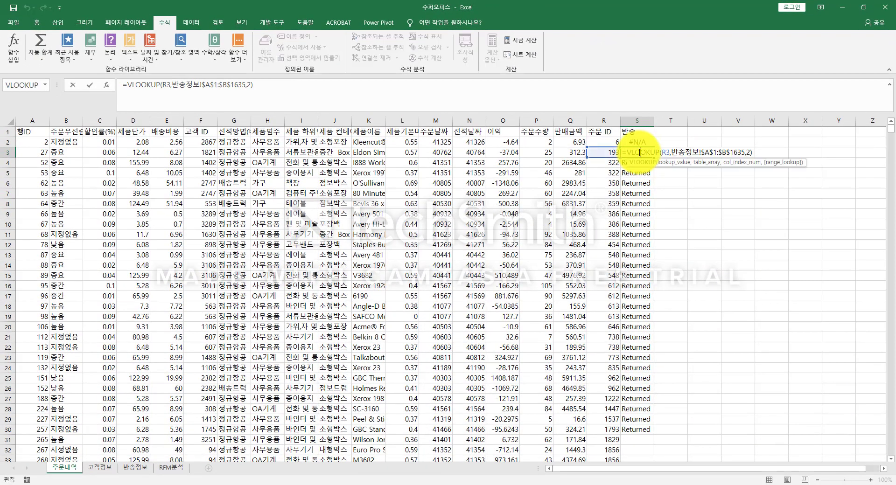
click(633, 140)
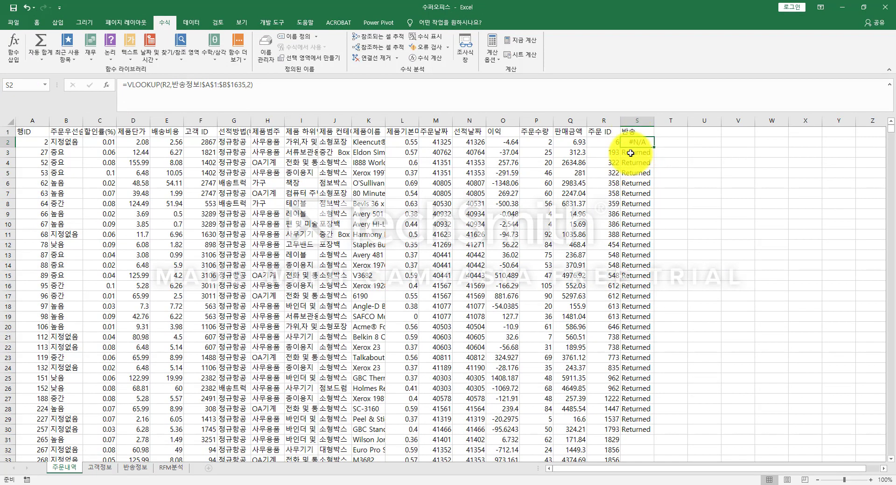
Undo the VLOOKUP fill-down and delete column S
key(ctrl+z)
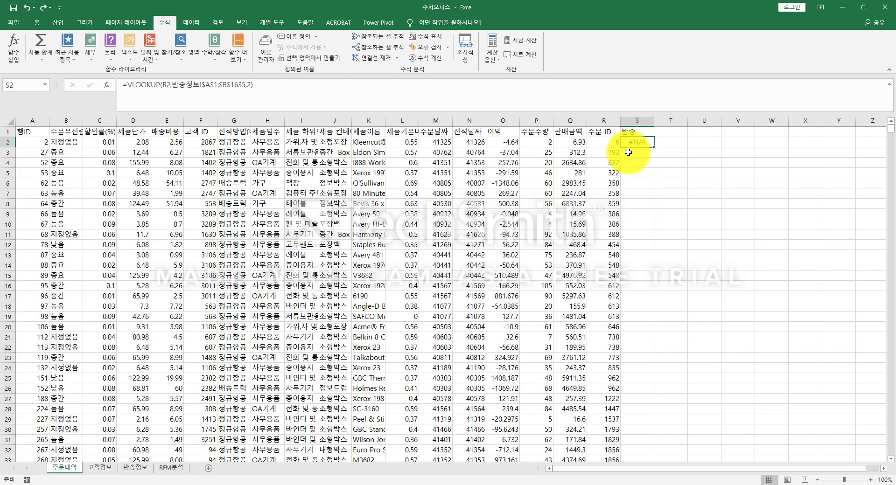
click(632, 121)
right_click(632, 120)
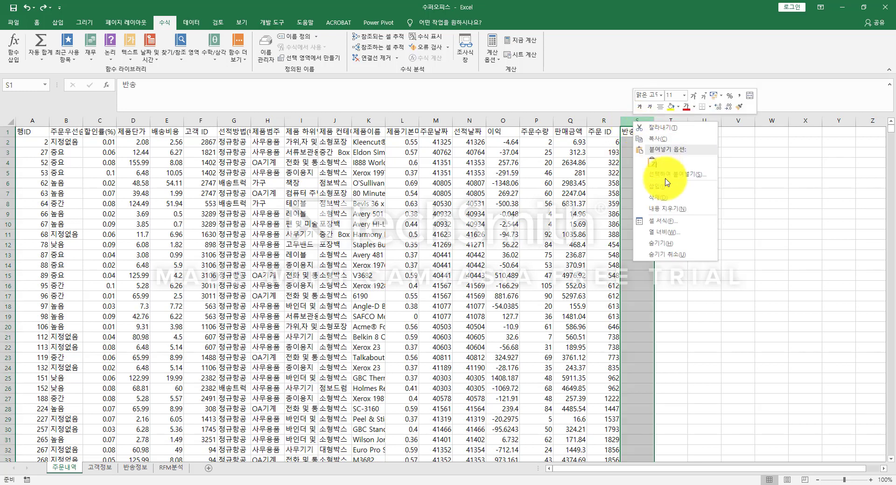
click(671, 203)
click(536, 152)
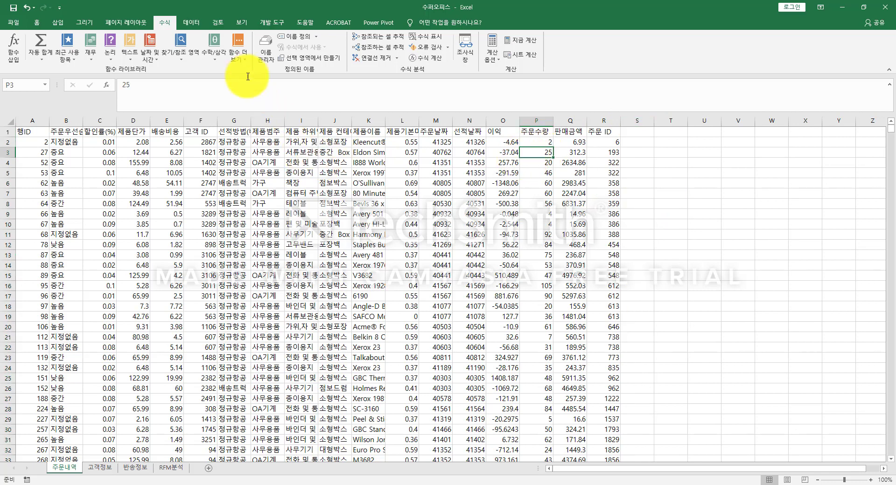
View the workbook's data model in the Power Pivot window, restore it to a smaller size, and close it
click(192, 23)
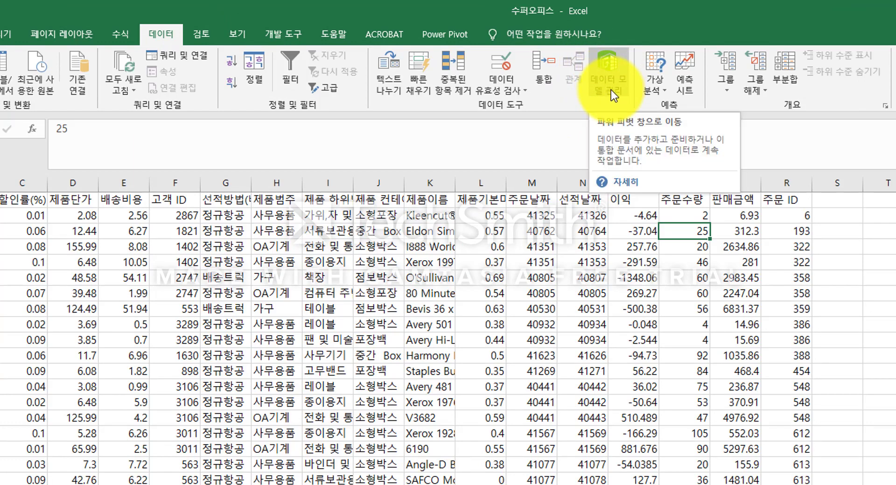
click(611, 89)
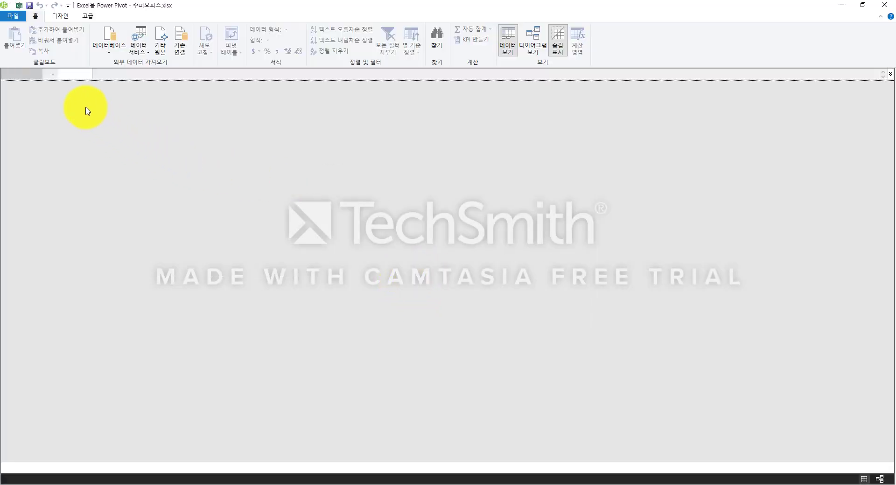
click(863, 6)
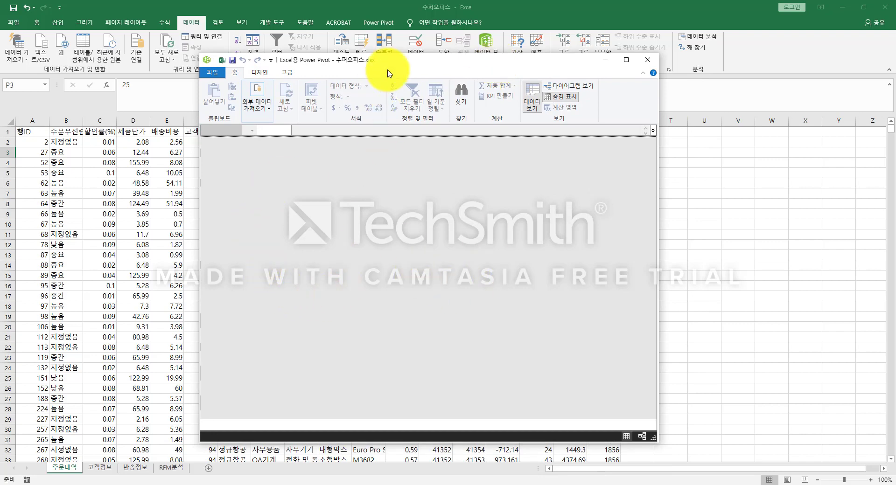
mouse_move(387, 57)
mouse_down()
mouse_move(377, 73)
mouse_move(382, 67)
mouse_up()
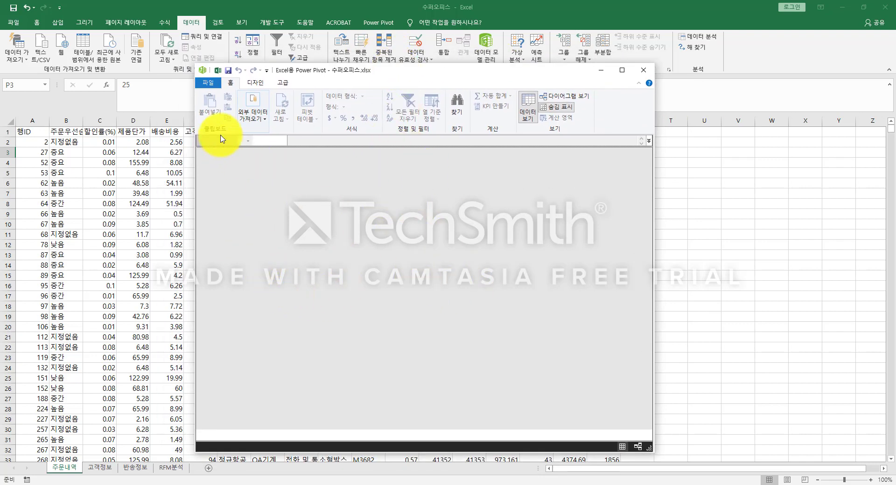
click(642, 72)
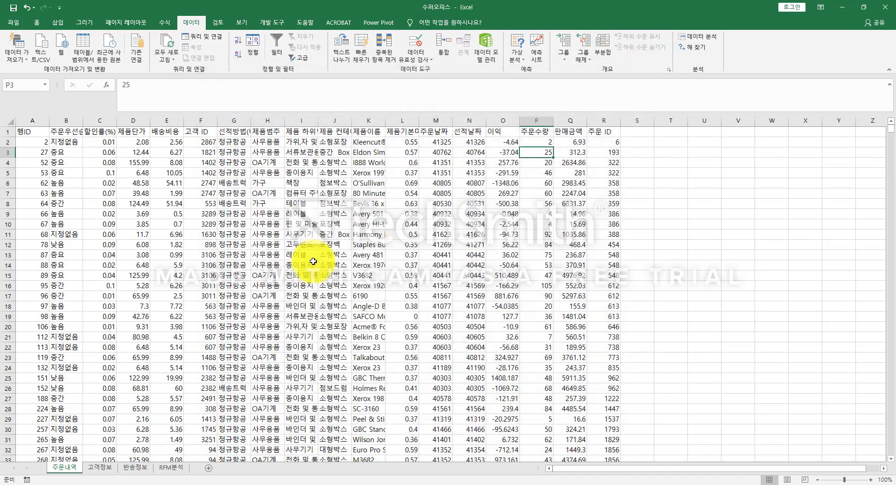
Reopen the Power Pivot data model window for viewing and return to the worksheet
click(301, 264)
click(382, 22)
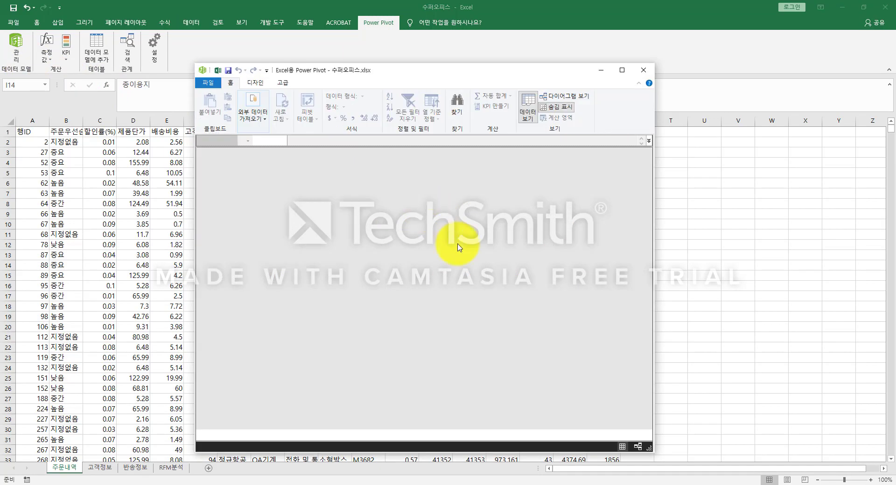
click(643, 71)
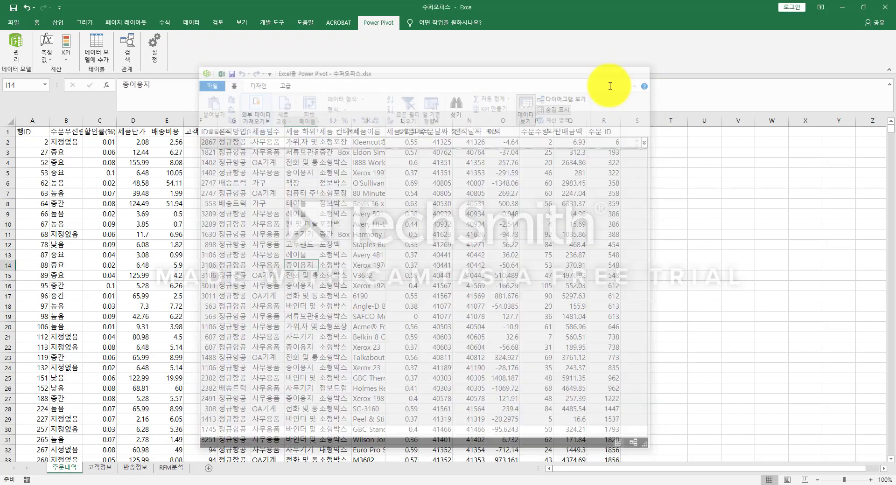
click(298, 254)
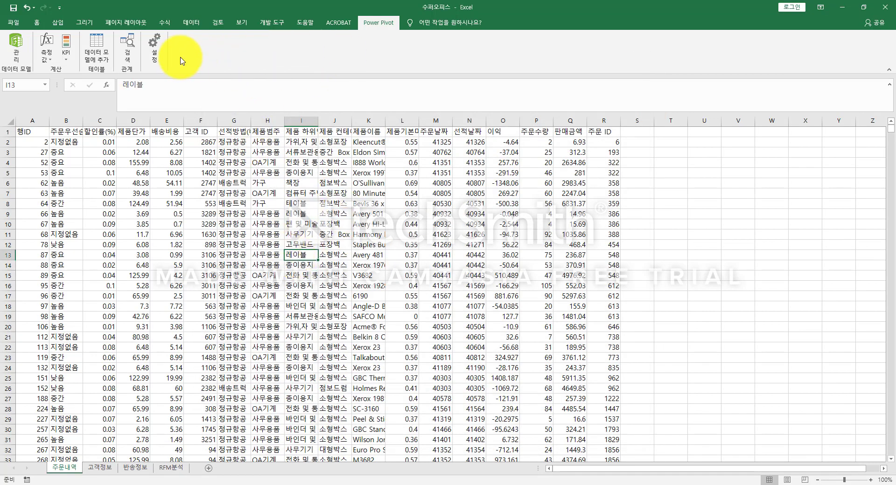
click(191, 22)
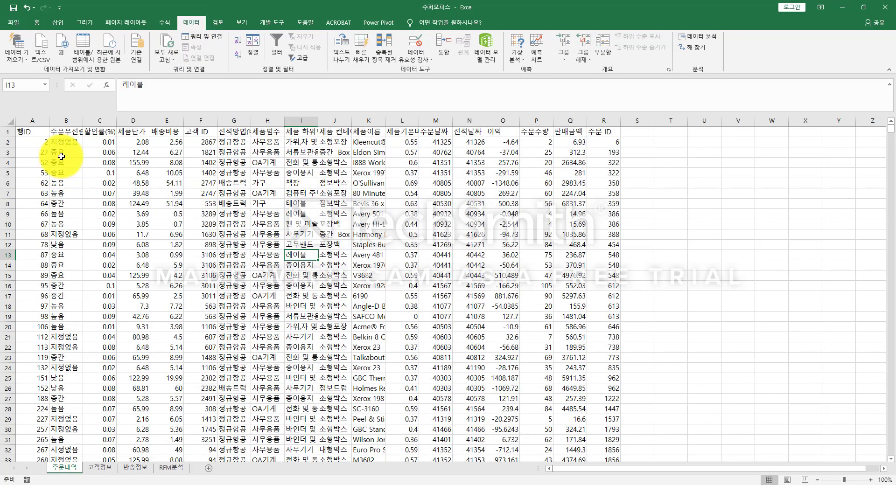
drag(18, 134, 597, 357)
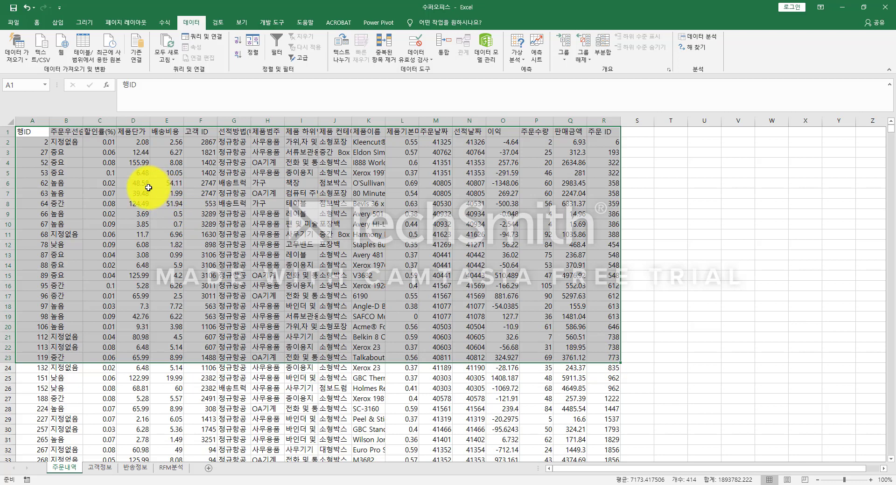
click(136, 182)
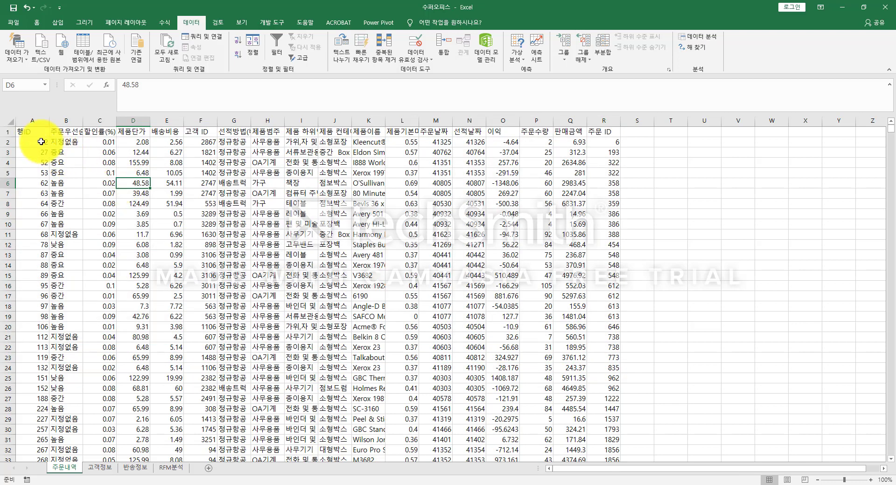
drag(30, 131, 509, 255)
click(369, 266)
click(163, 23)
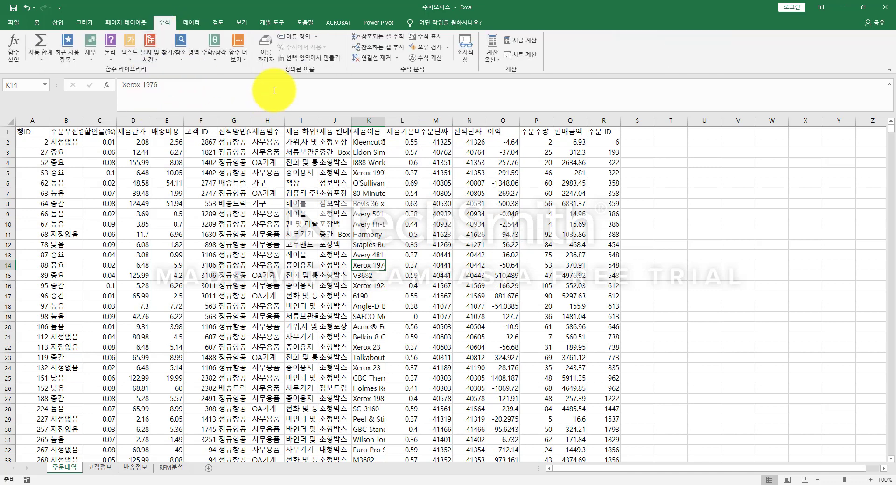
click(264, 56)
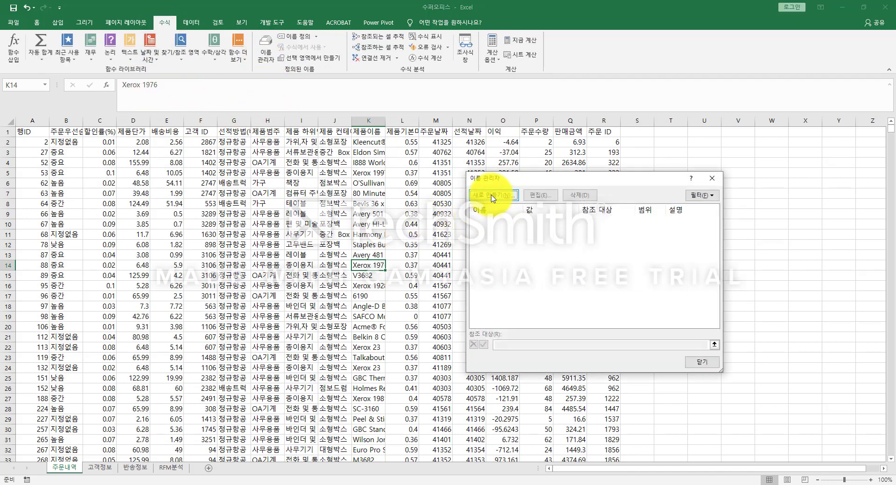
click(494, 197)
drag(546, 230, 396, 203)
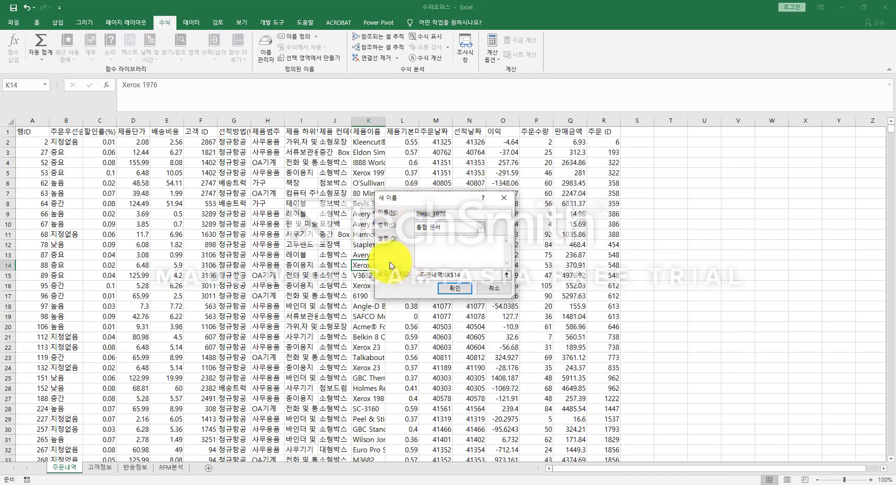
click(492, 291)
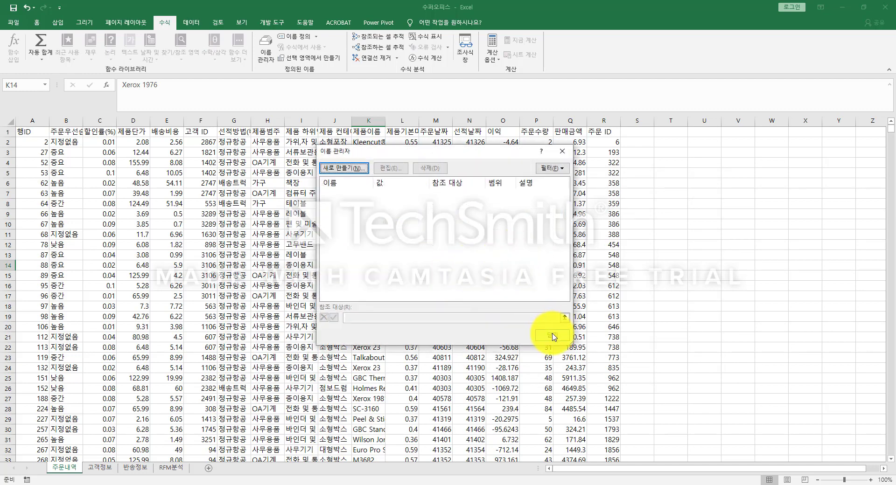
click(551, 336)
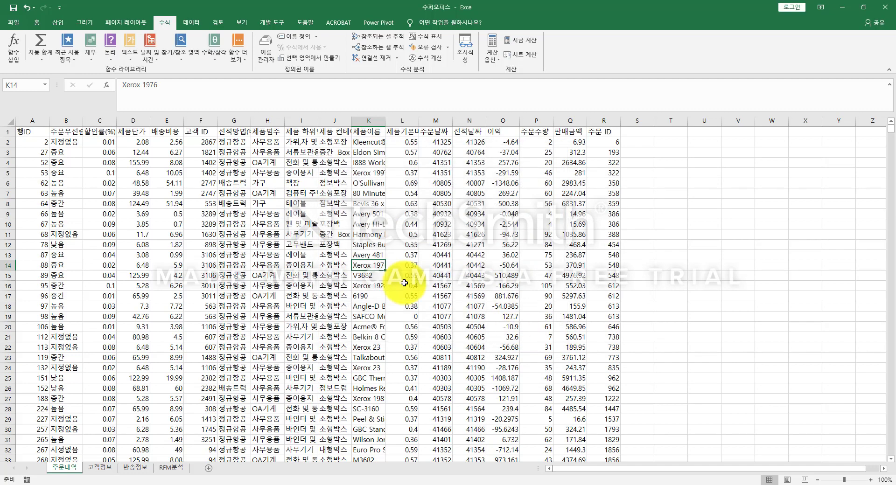
Convert the order data range A1:R9427 on the 주문내역 sheet into a table with its first row as headers
click(26, 133)
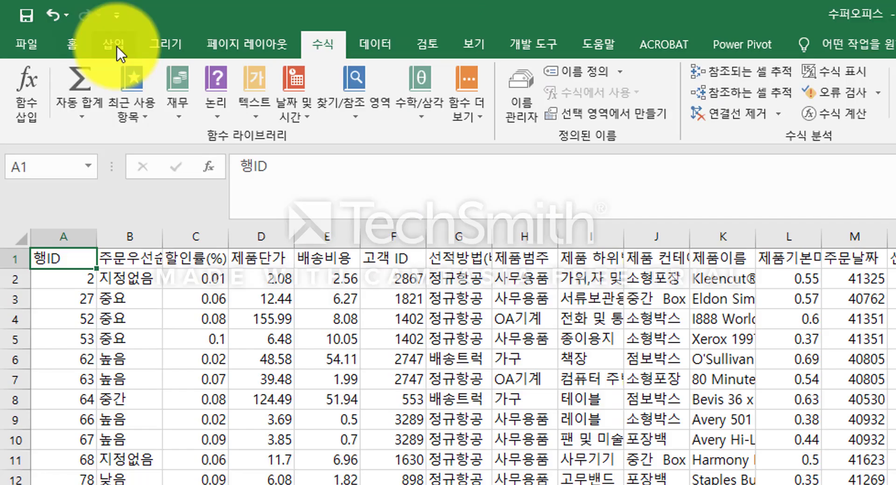
click(116, 46)
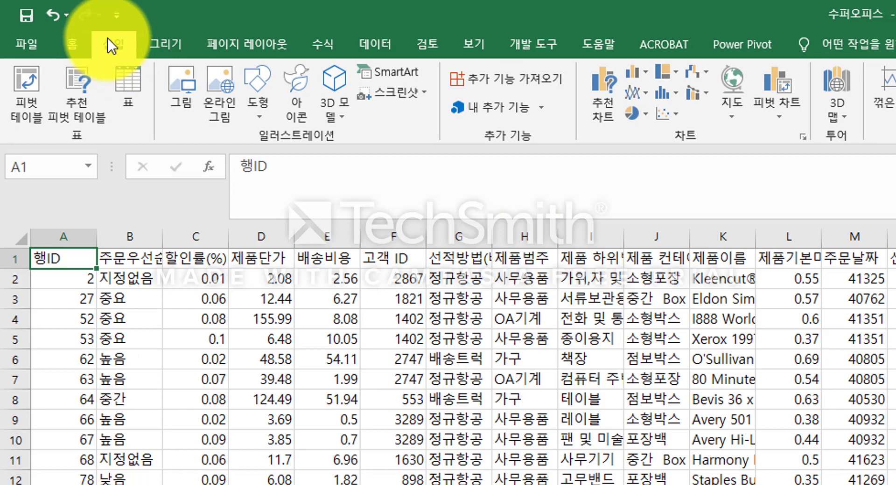
click(138, 99)
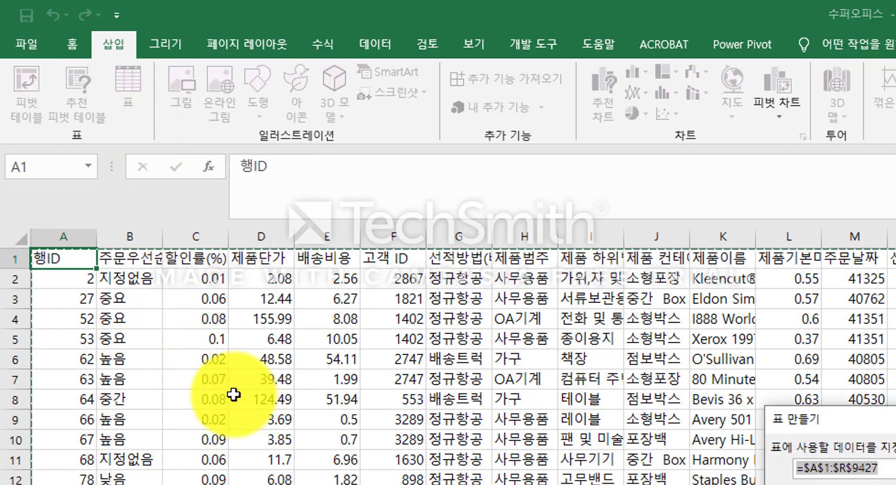
drag(813, 424, 254, 346)
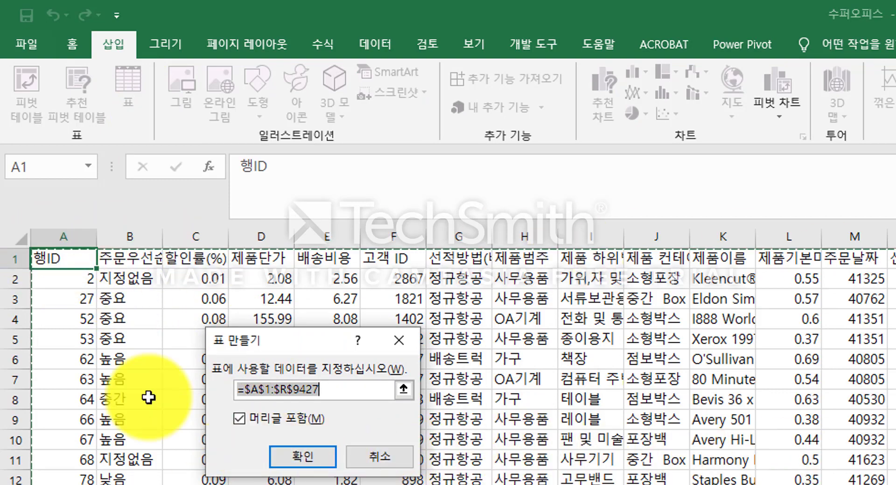
click(305, 466)
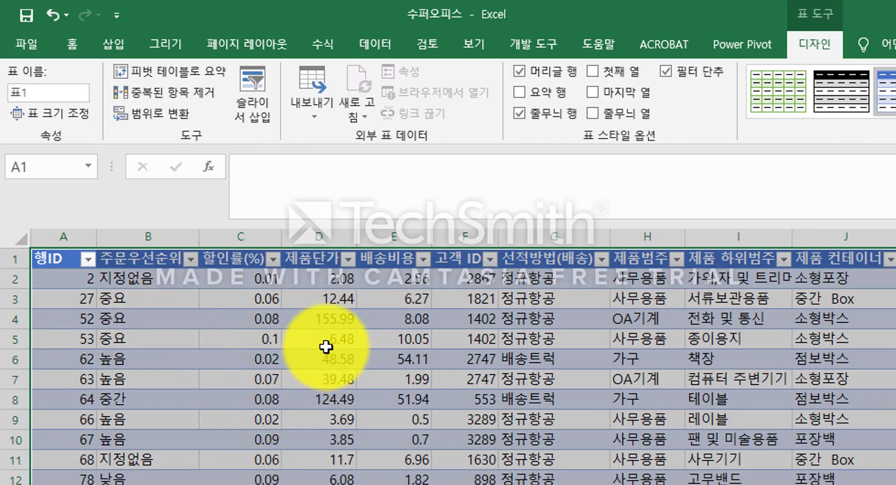
click(460, 345)
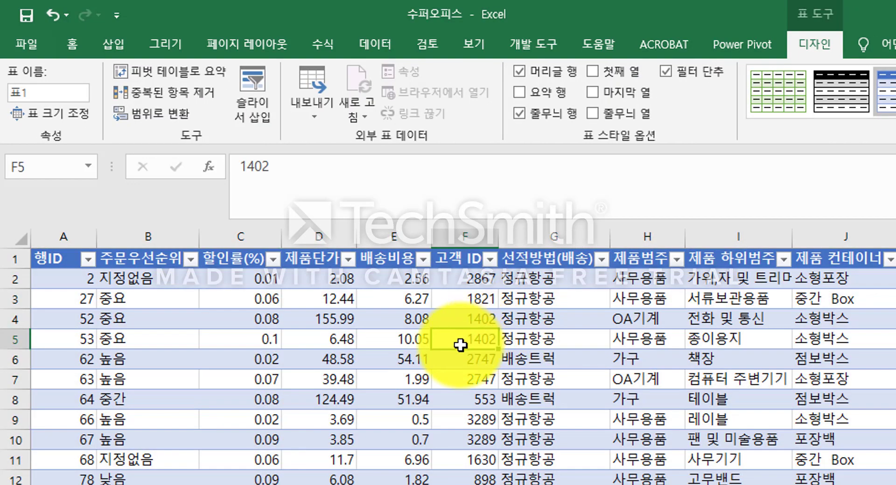
click(33, 92)
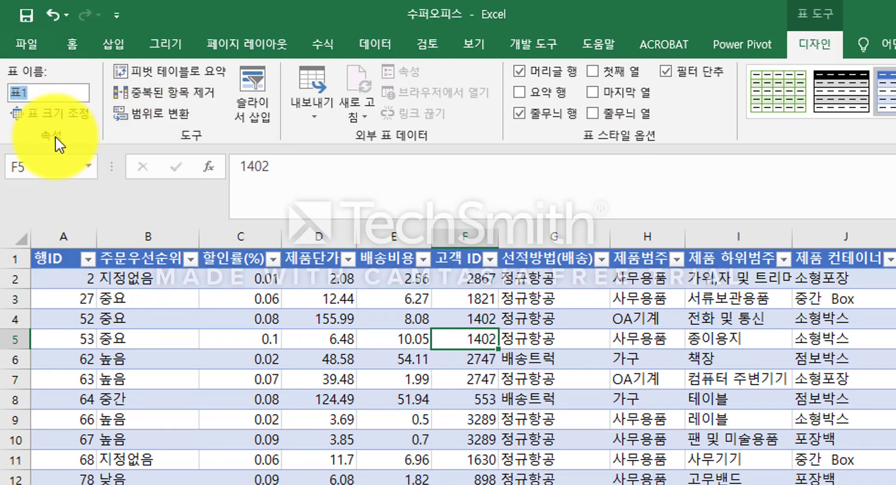
click(105, 299)
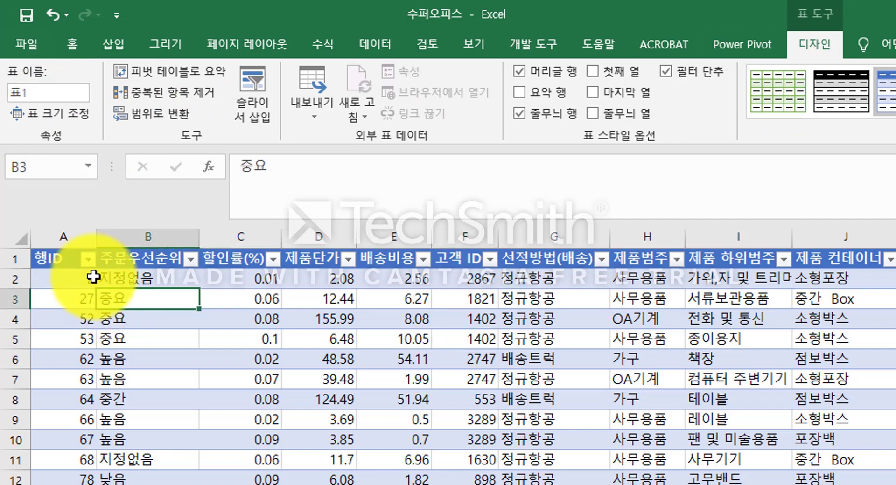
click(165, 336)
Rename the order table as 주문내역 in the Name Manager and close the manager
click(328, 47)
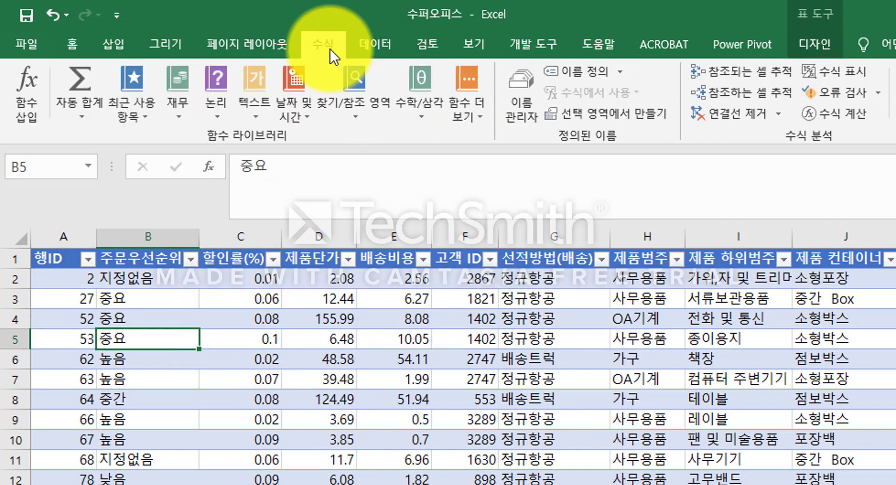
click(509, 99)
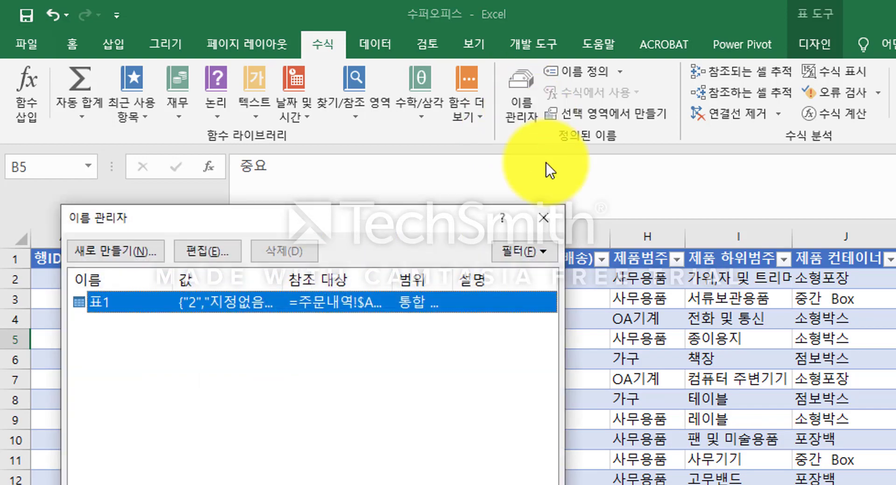
drag(208, 214, 365, 247)
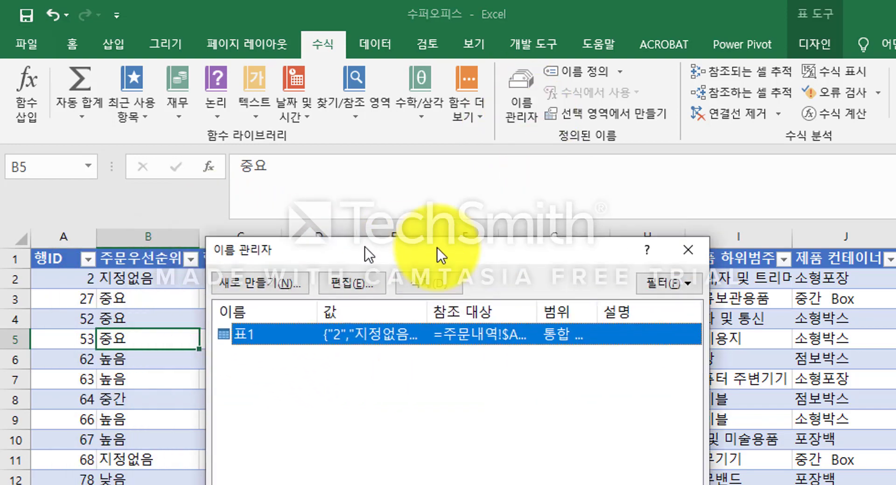
drag(439, 254, 561, 256)
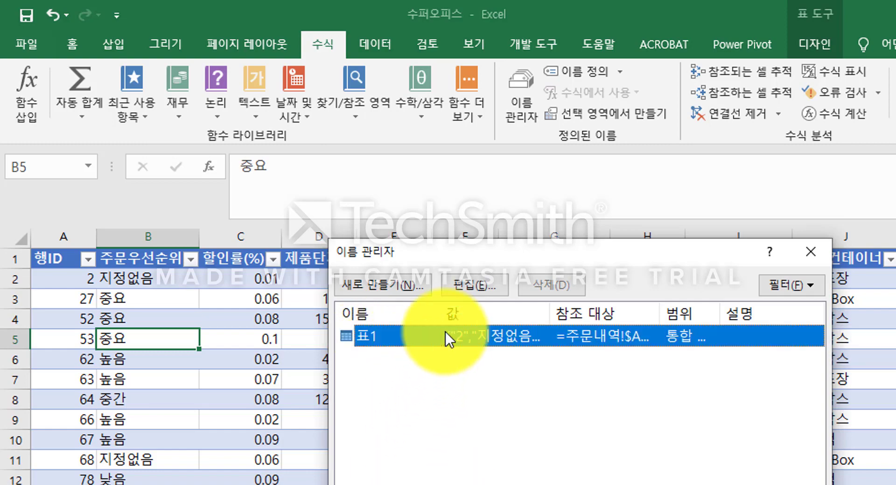
click(471, 288)
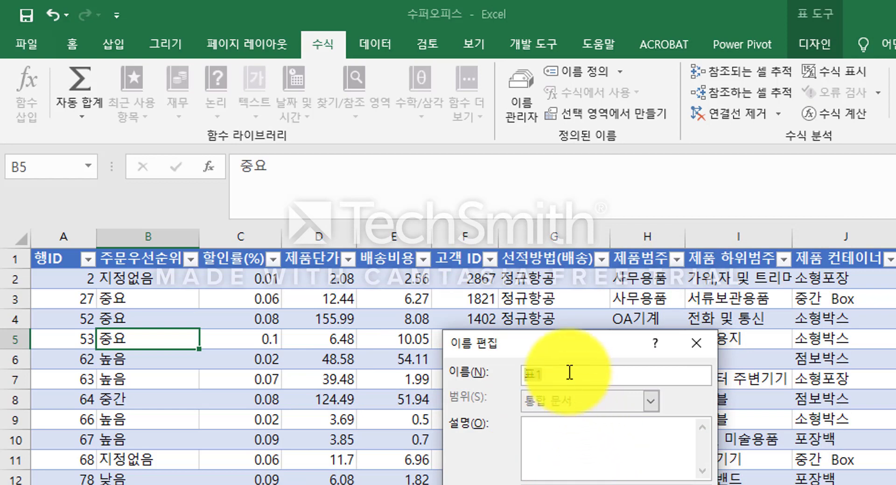
drag(552, 356, 584, 392)
click(584, 406)
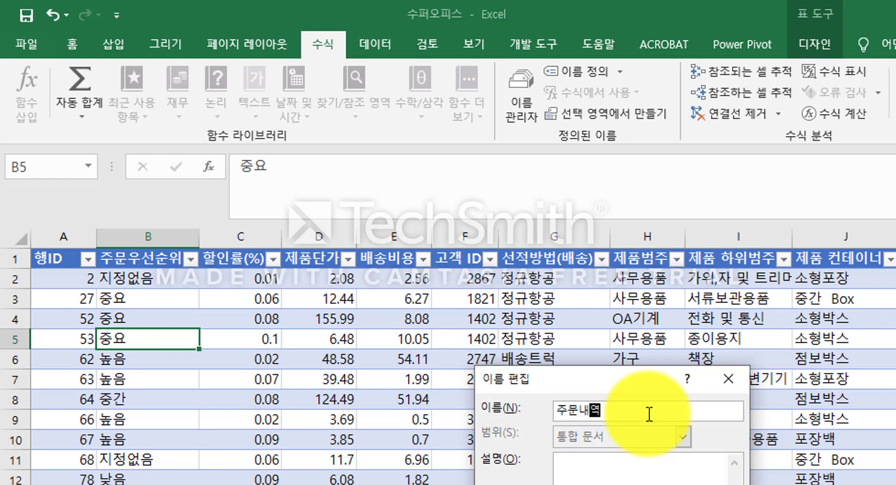
key(Return)
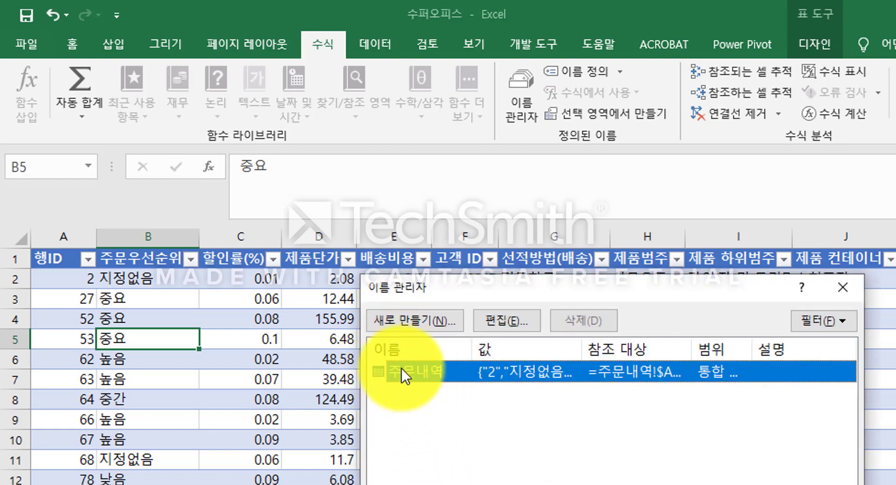
click(823, 483)
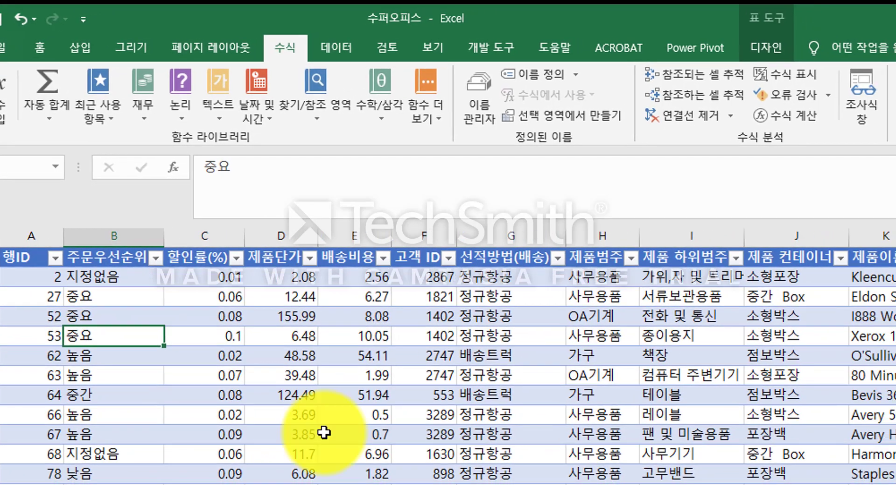
Open the workbook's data model in Power Pivot for viewing and close it again
click(218, 379)
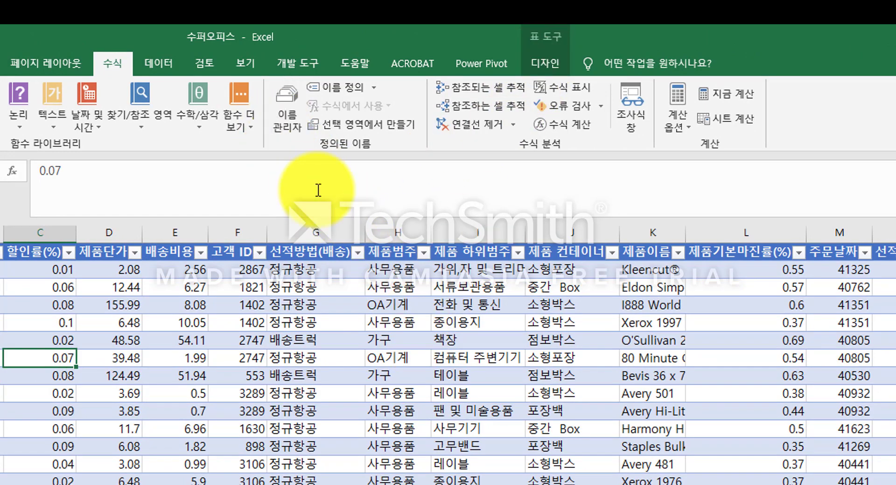
click(158, 63)
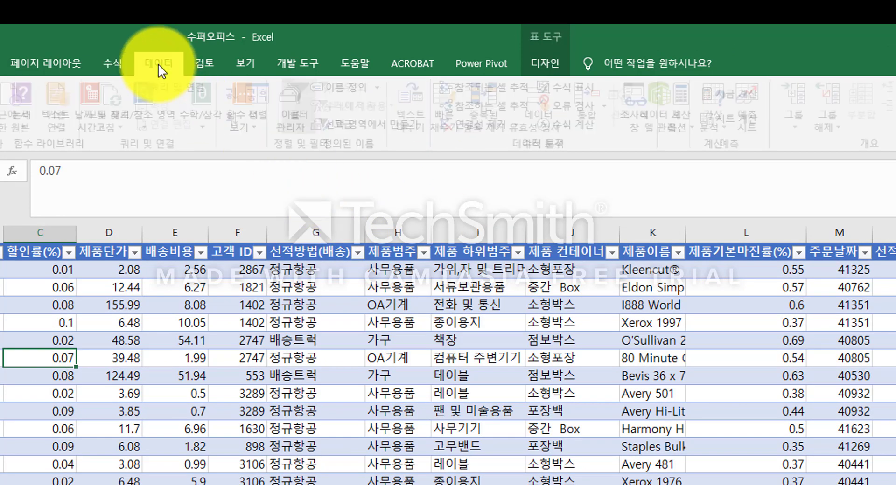
click(672, 122)
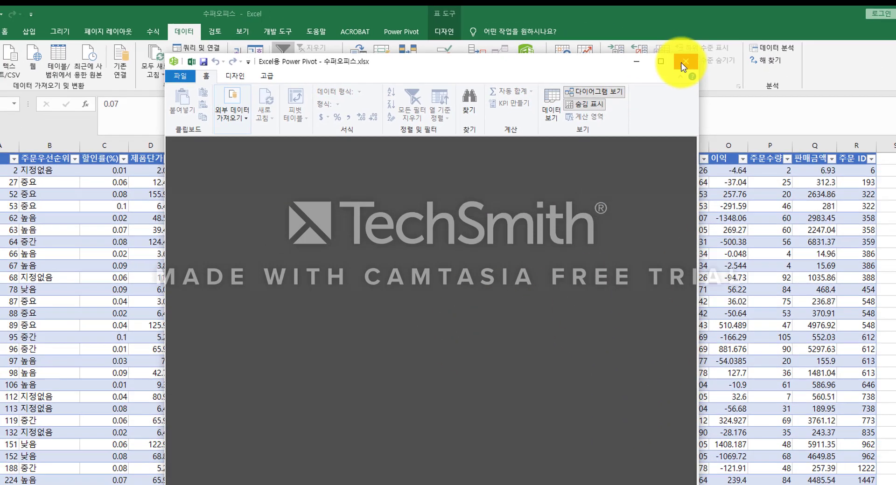
click(683, 63)
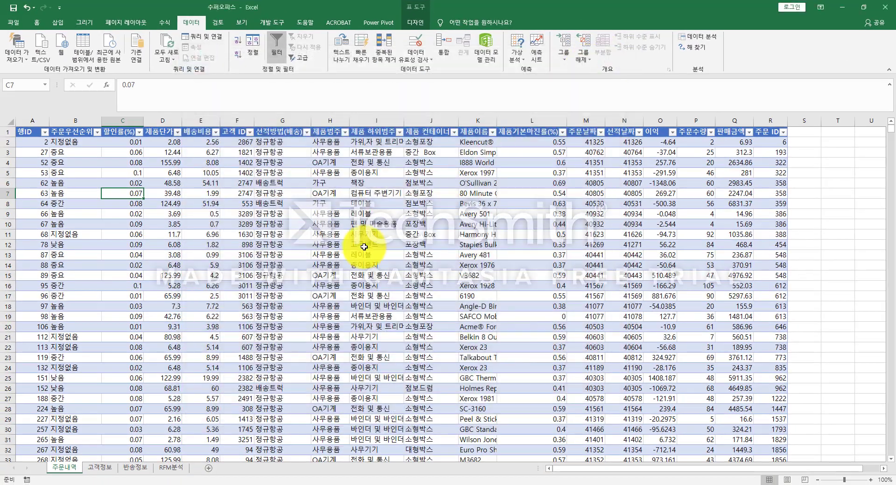
Look through the 고객정보, 반송정보 and RFM분석 sheets to examine the remaining data
click(173, 368)
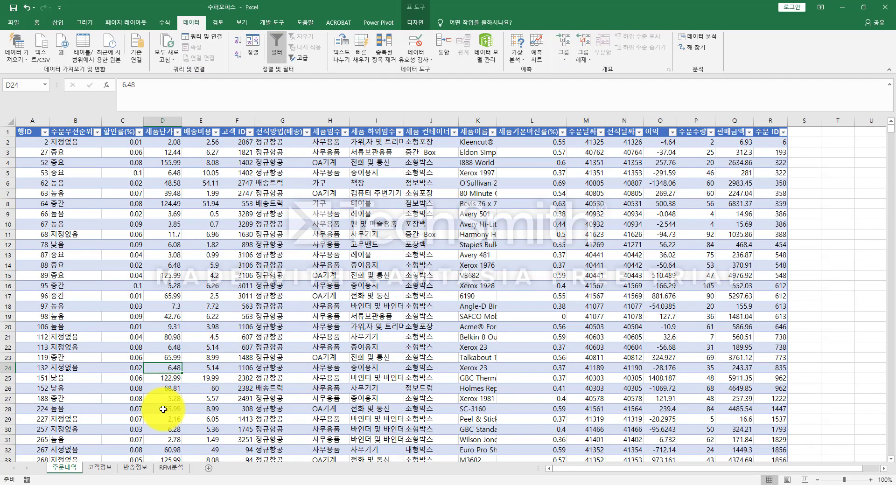
click(99, 467)
click(135, 467)
click(166, 469)
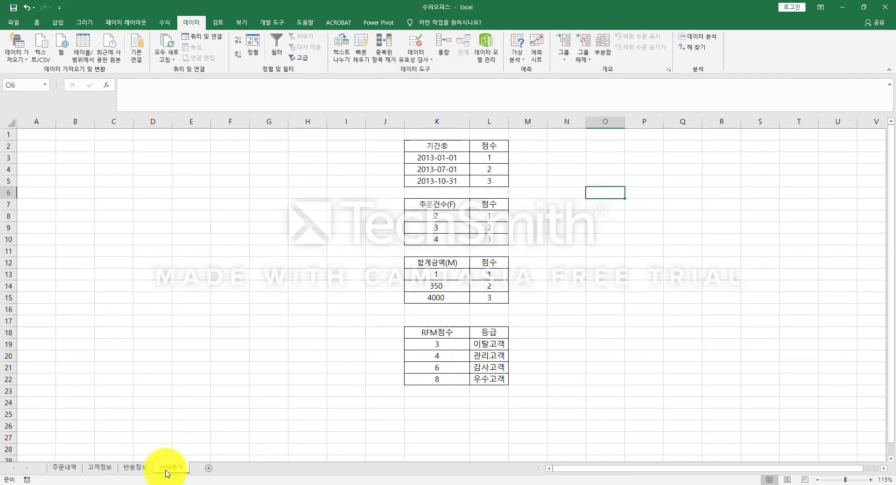
click(129, 469)
click(108, 468)
drag(88, 346, 86, 340)
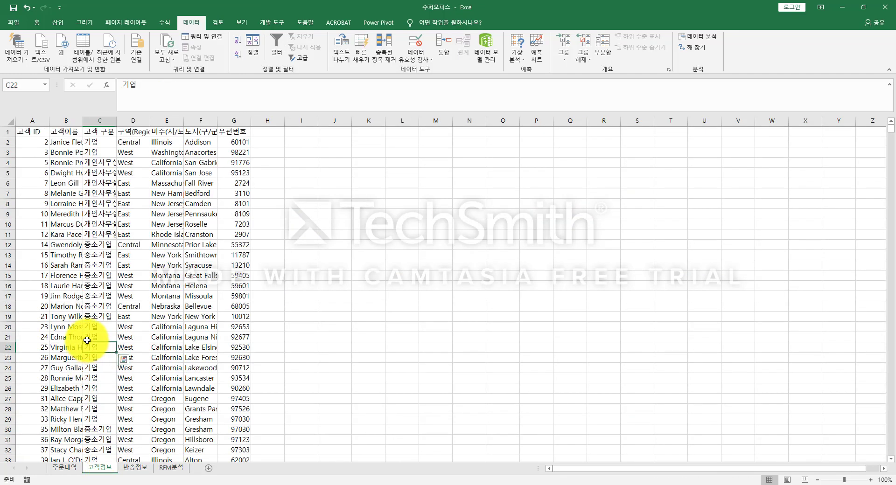
click(109, 284)
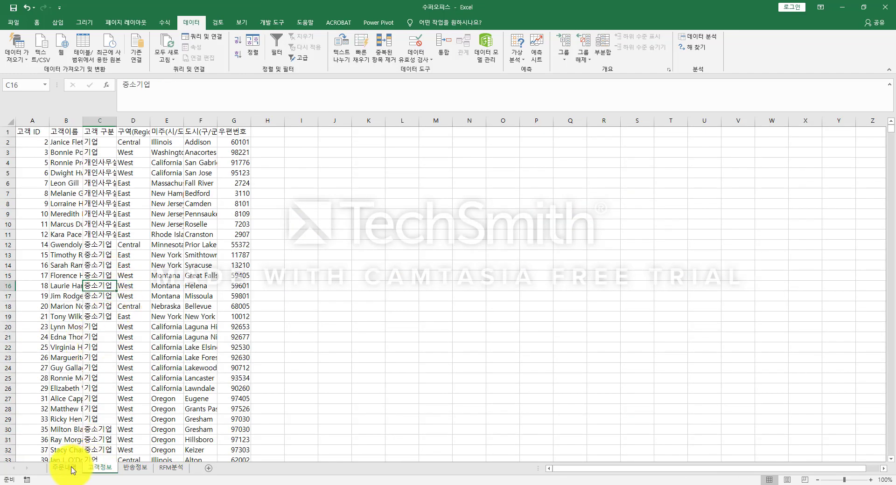
click(72, 469)
Convert the customer data on the 고객정보 sheet, from A1 through column G, into a table with headers
click(92, 468)
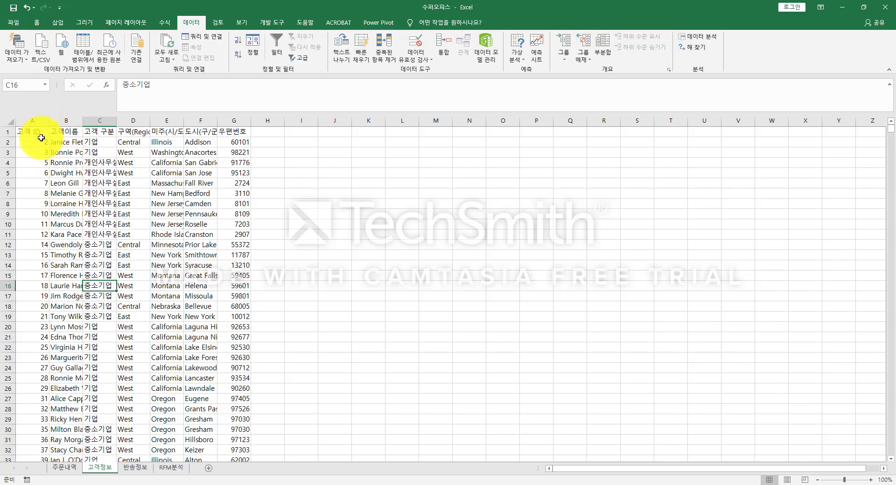
drag(41, 135, 243, 286)
click(236, 288)
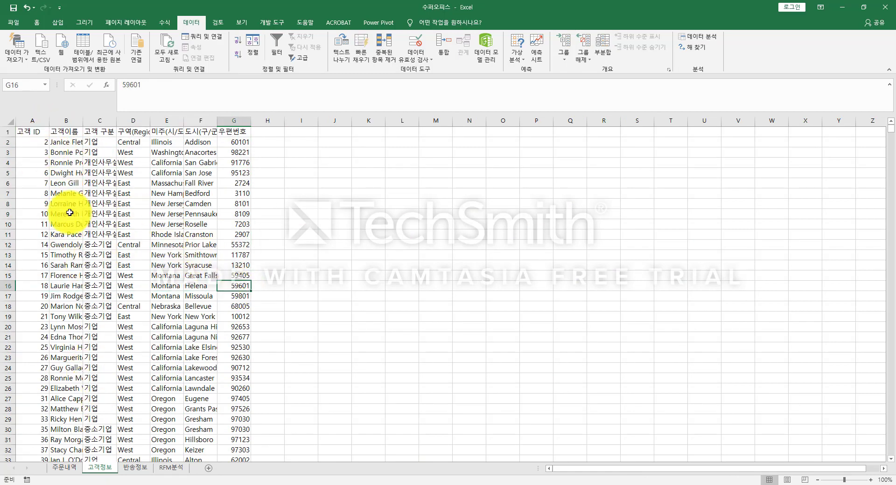
click(25, 133)
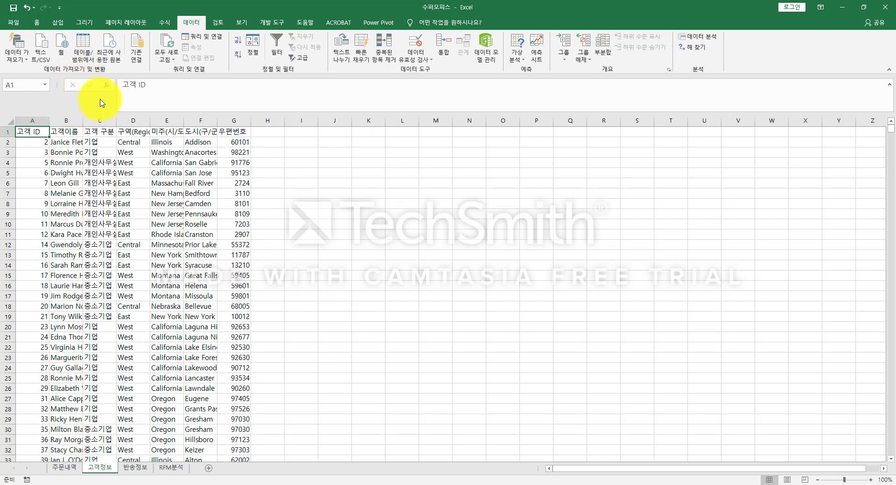
click(57, 22)
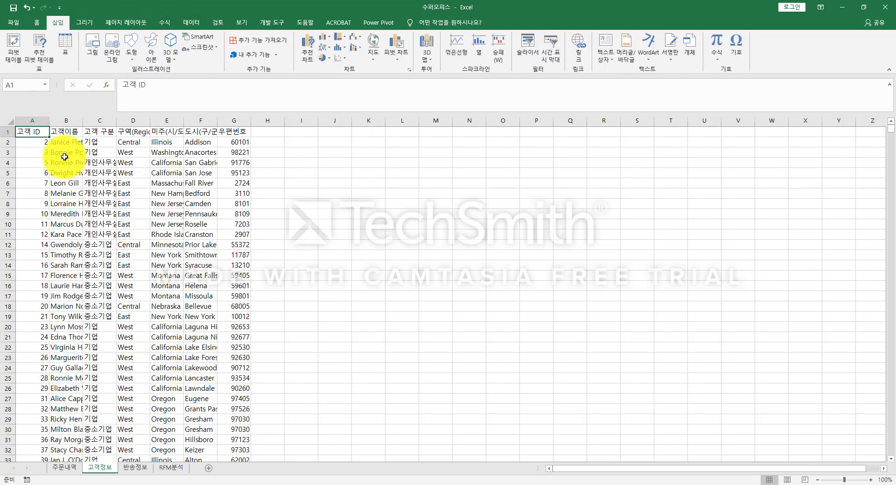
click(65, 46)
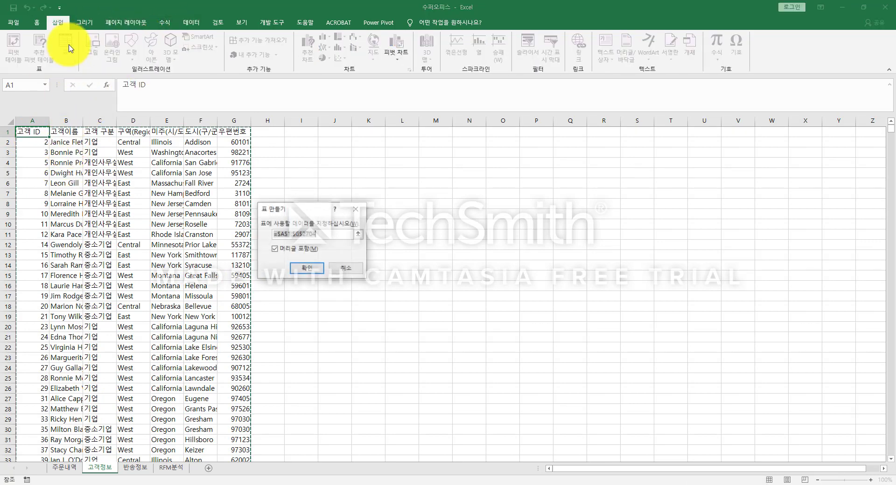
click(307, 270)
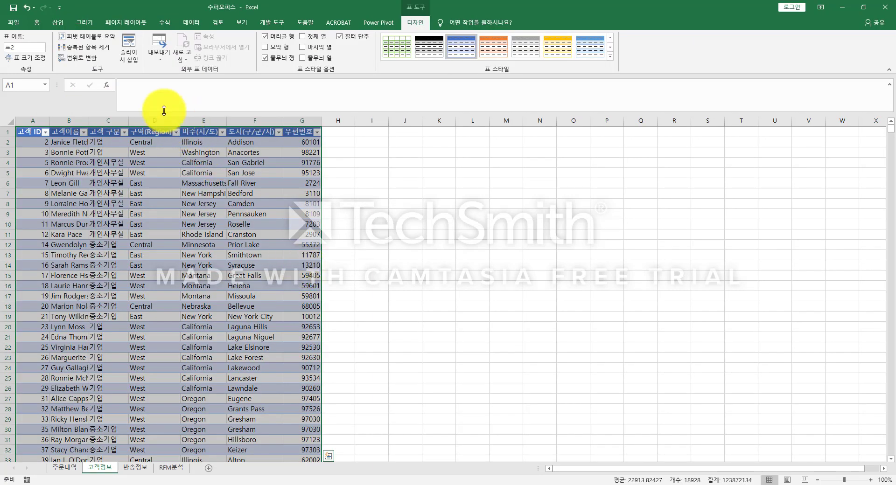
Rename the customer table as 고객정보 in the Name Manager and close the manager
click(164, 23)
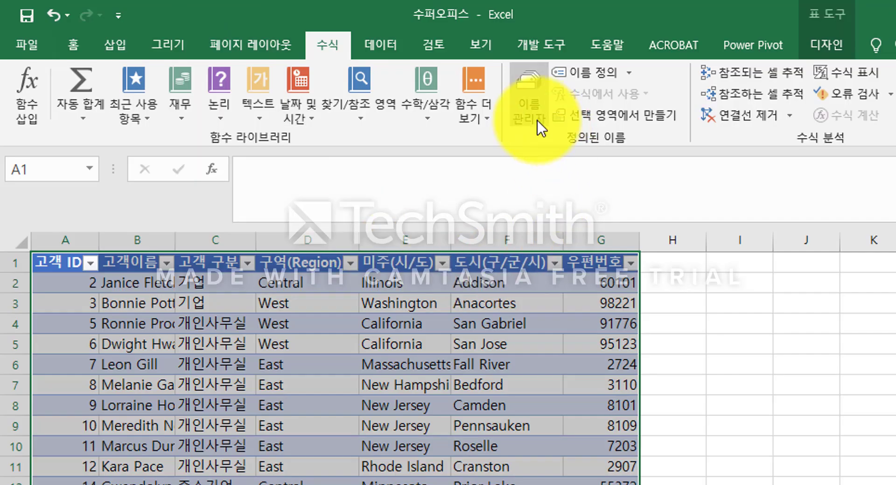
click(537, 120)
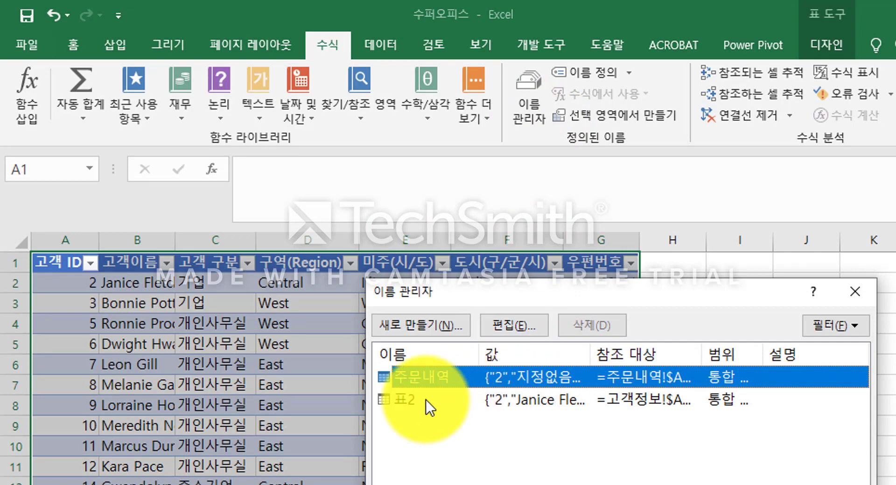
click(424, 399)
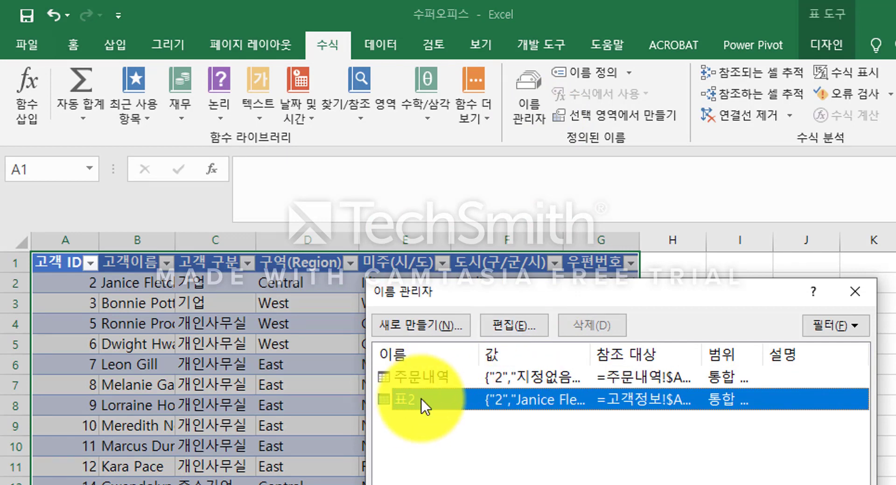
click(509, 326)
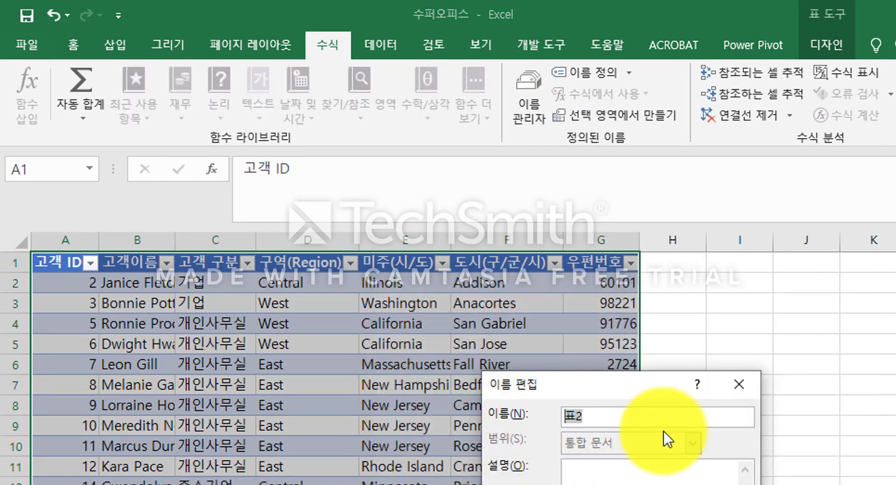
text(고)
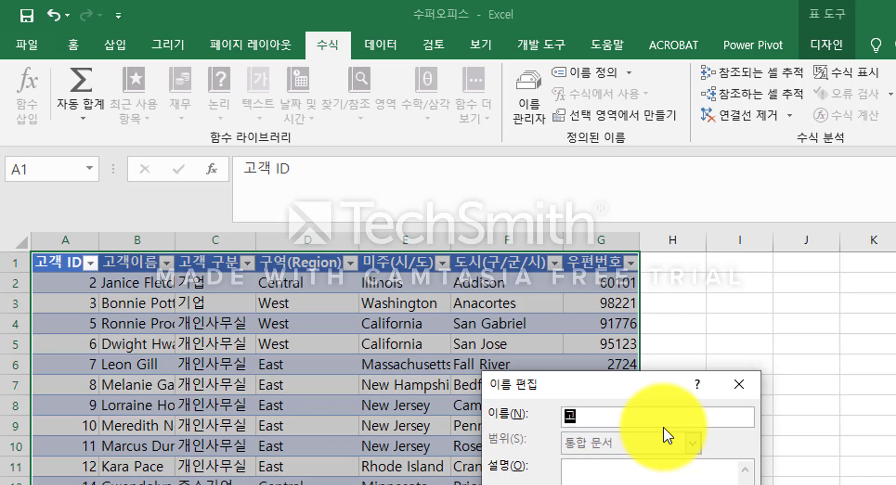
text(객정보)
key(Return)
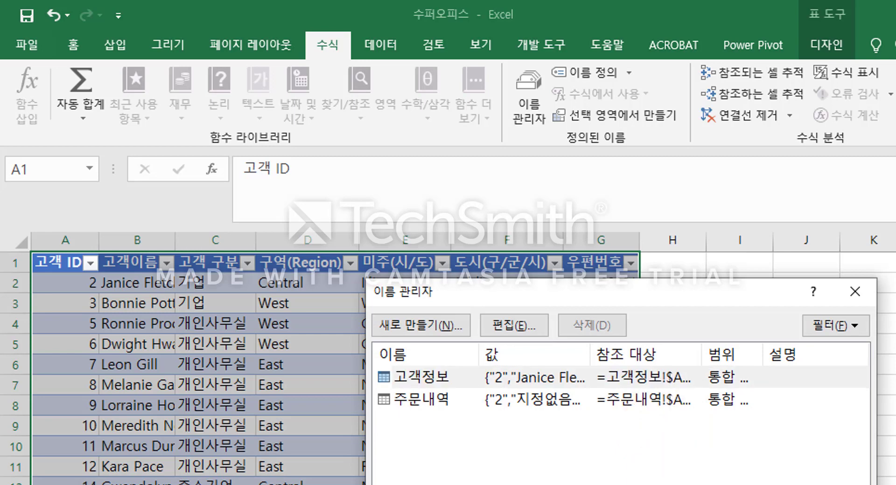
key(Escape)
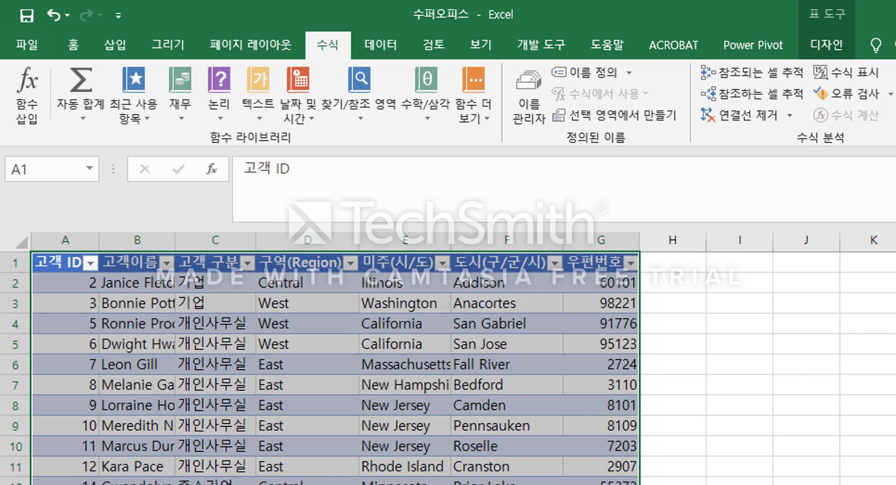
Convert the return data on the 반송정보 sheet, starting at A1 with the Order ID and Status columns, into a table with headers
click(307, 483)
click(177, 483)
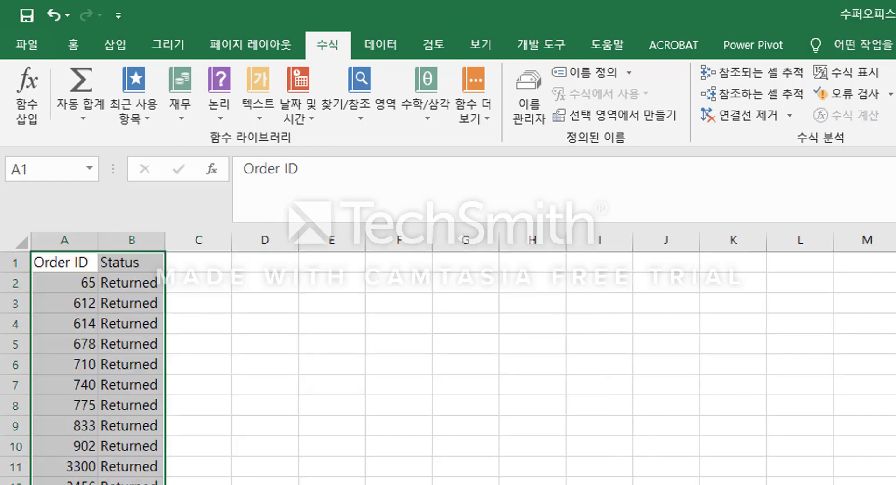
click(143, 467)
click(66, 270)
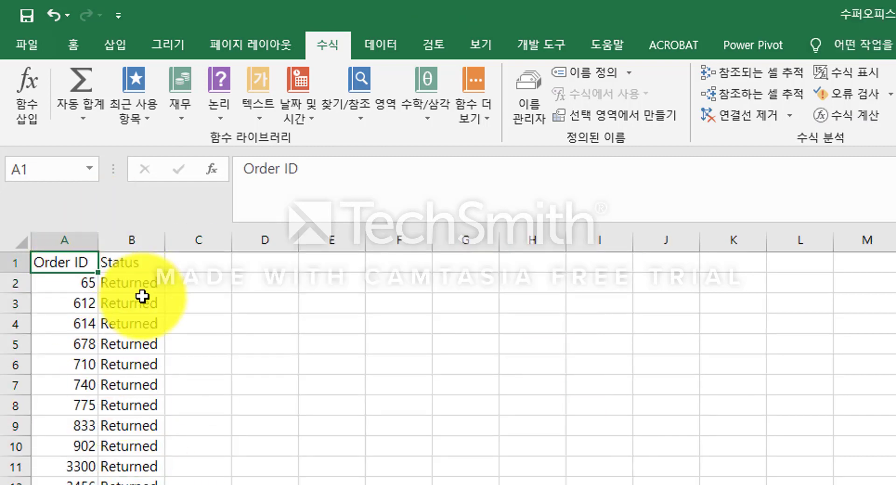
click(124, 41)
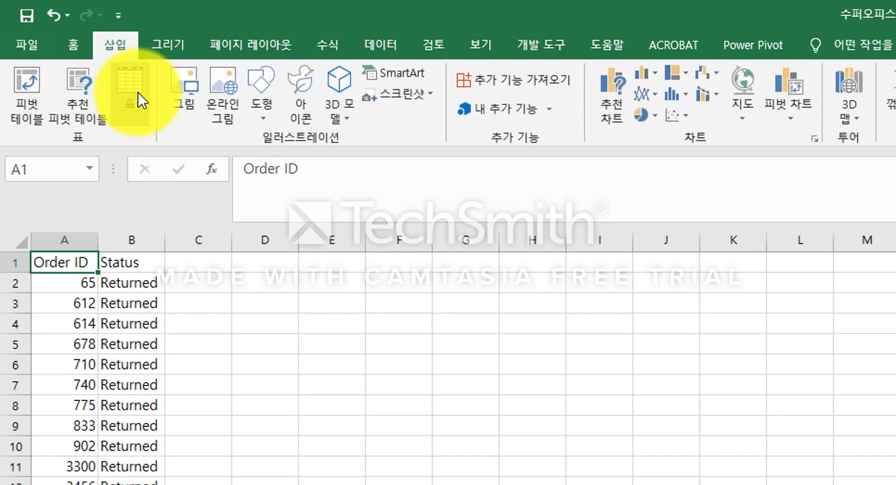
click(138, 92)
key(Return)
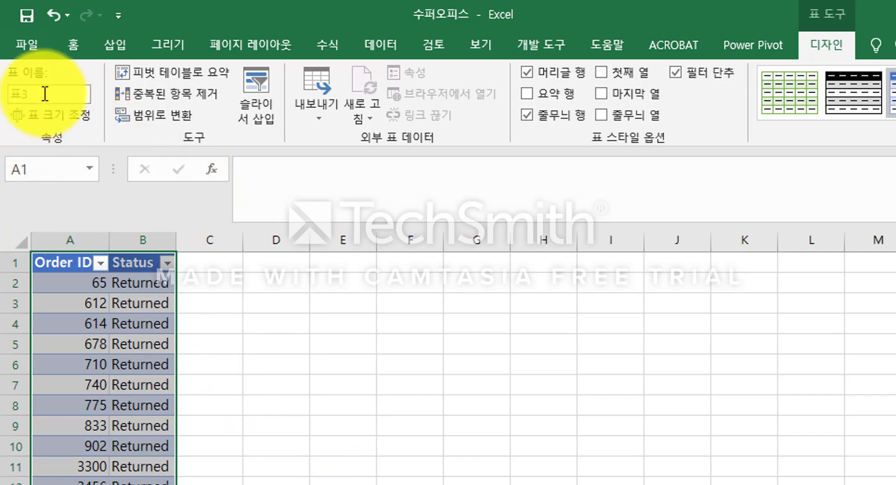
Name the return table 반송정보 and look over the 주문내역, 고객정보 and 반송정보 sheets
click(77, 96)
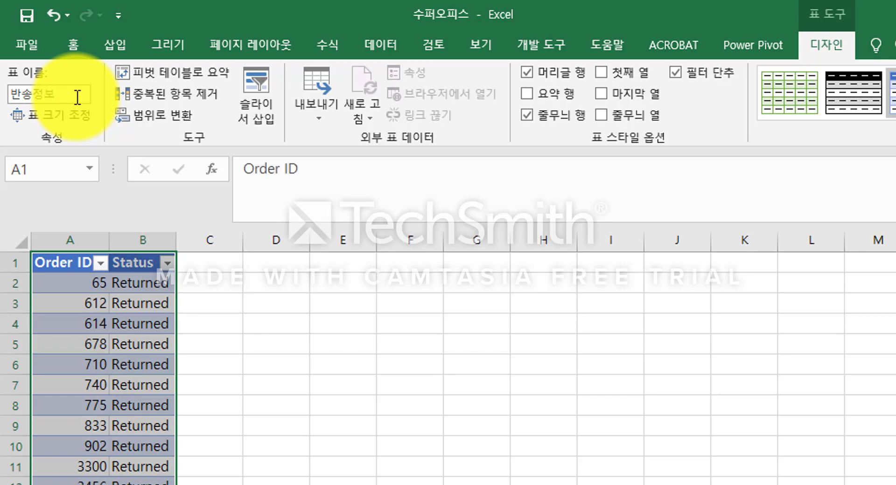
click(104, 365)
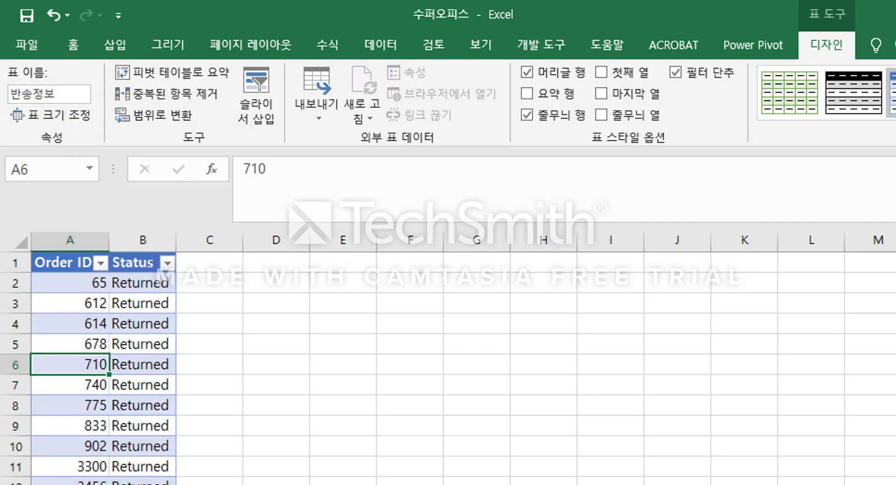
click(64, 467)
click(100, 468)
click(129, 467)
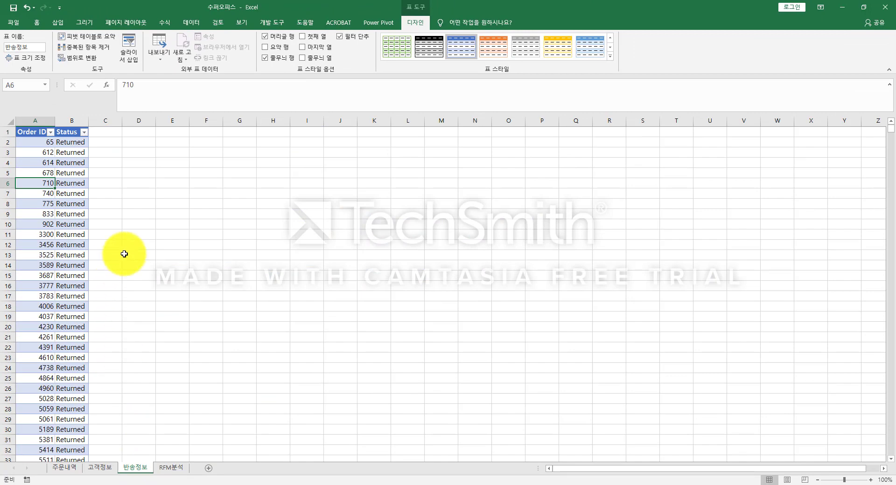
click(172, 234)
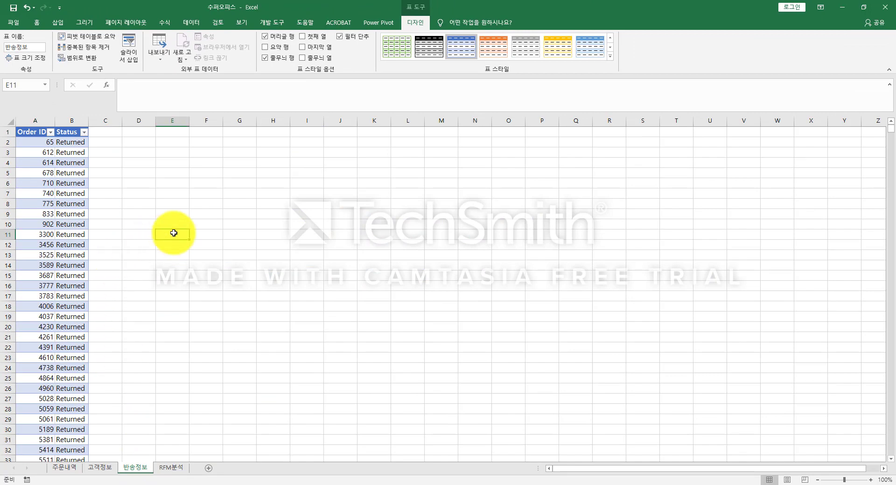
Start a new relationship with the 주문내역 worksheet table as the table and 반송정보 as the related table
click(195, 24)
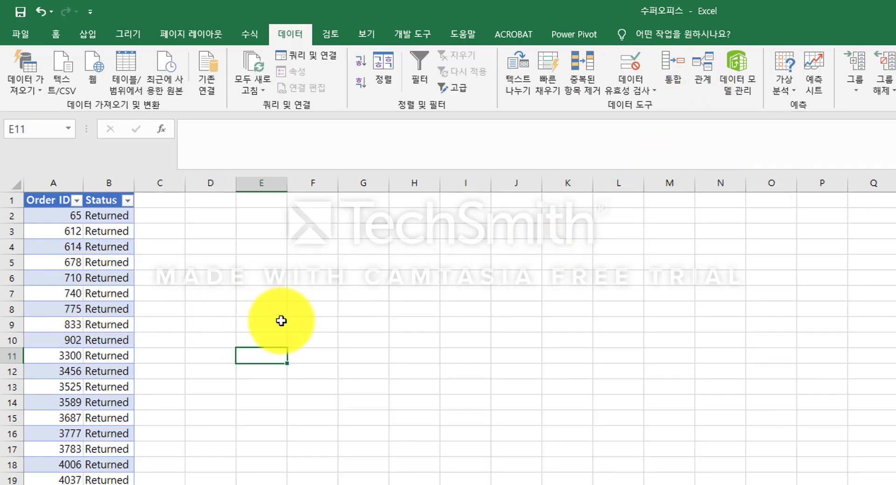
click(186, 210)
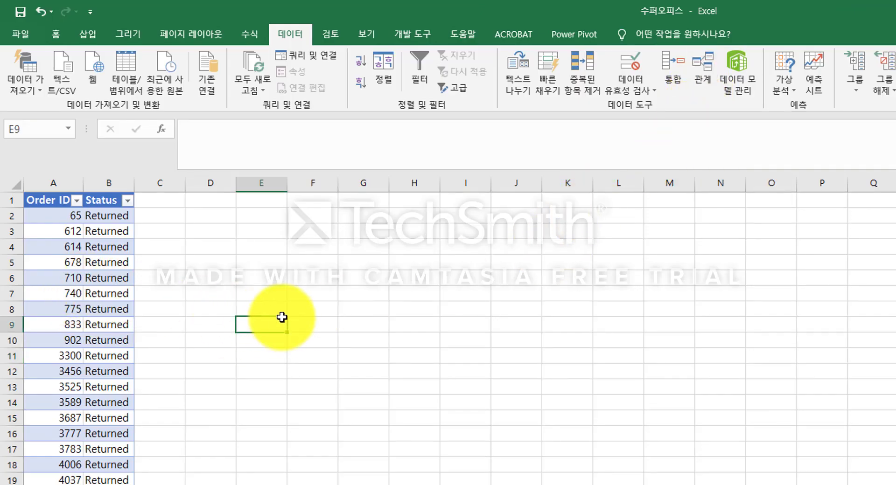
click(699, 80)
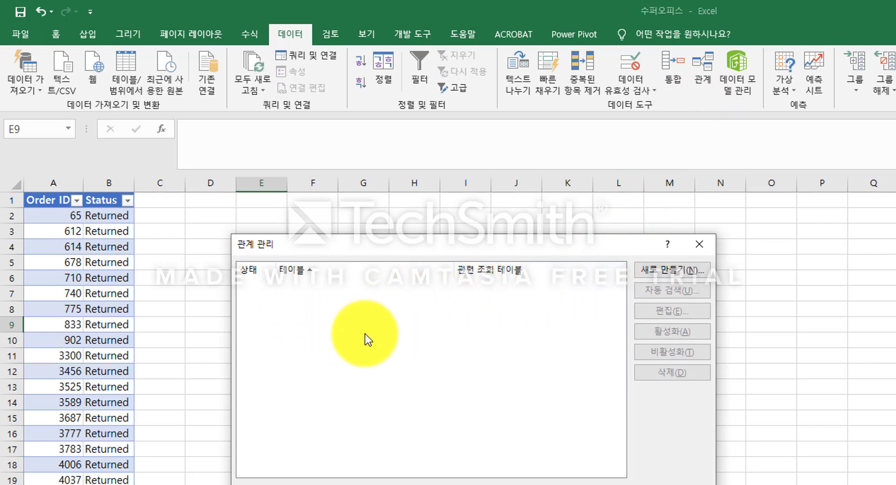
click(661, 270)
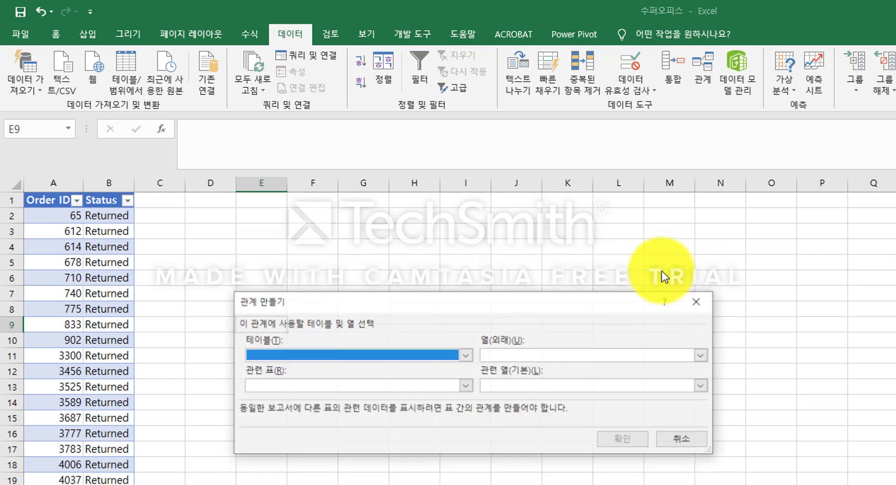
drag(580, 306, 654, 266)
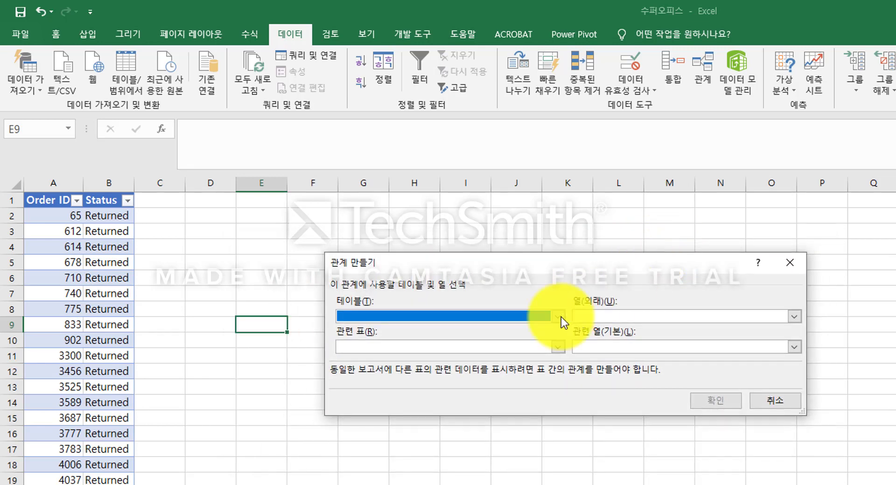
click(406, 316)
click(397, 292)
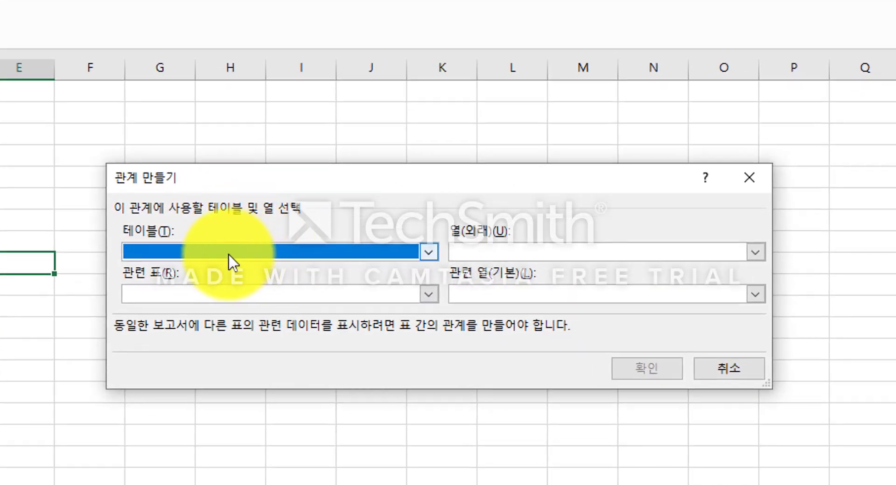
click(226, 253)
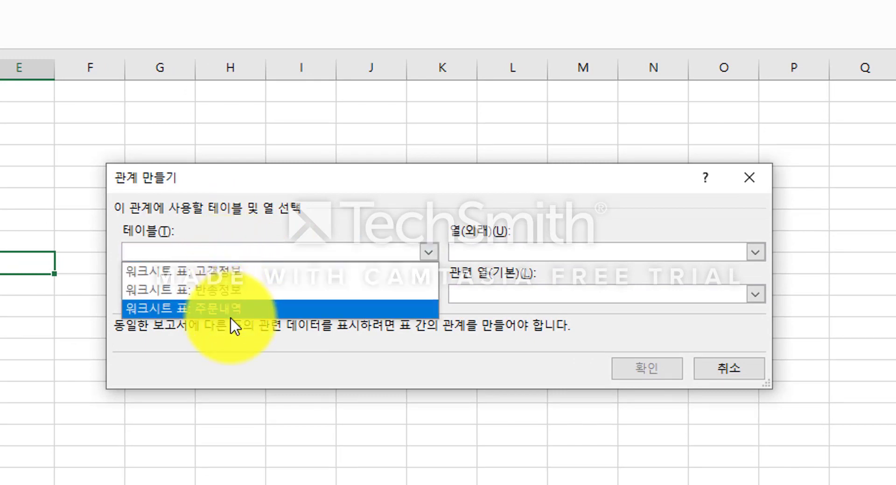
click(206, 308)
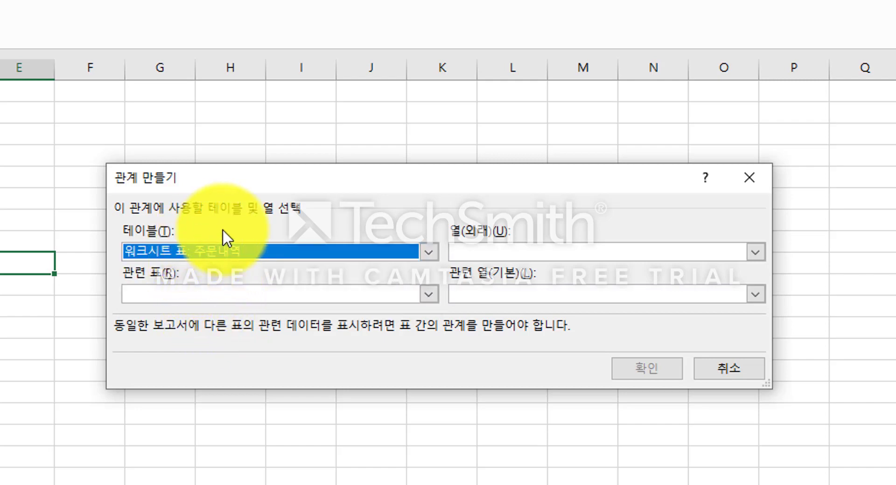
click(216, 297)
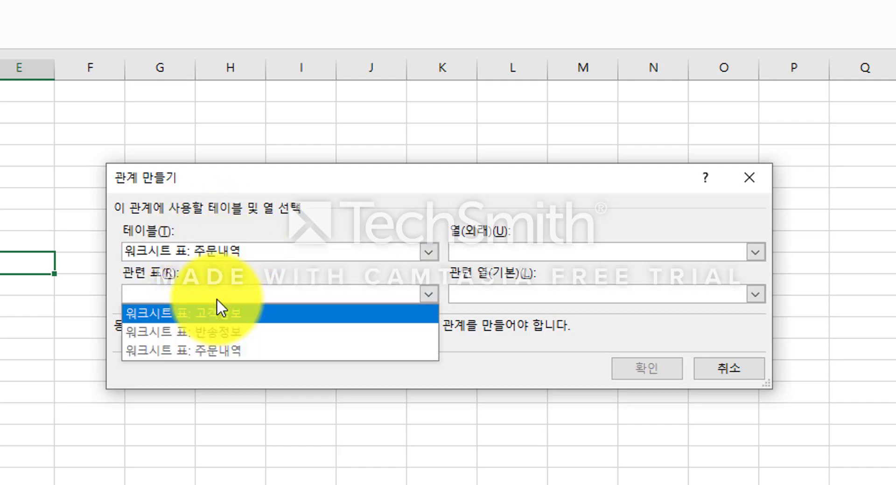
click(220, 329)
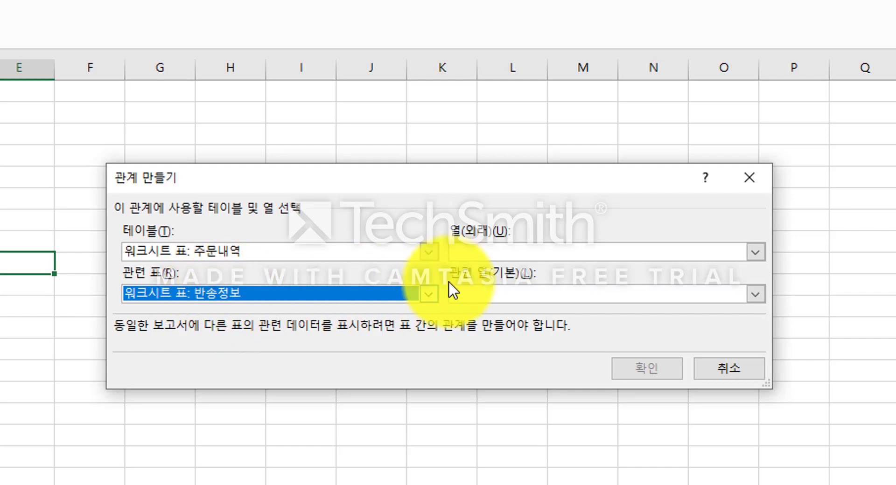
Link the foreign column 주문 ID to the related primary column Order ID, create the relationship and close the relationship manager
click(497, 254)
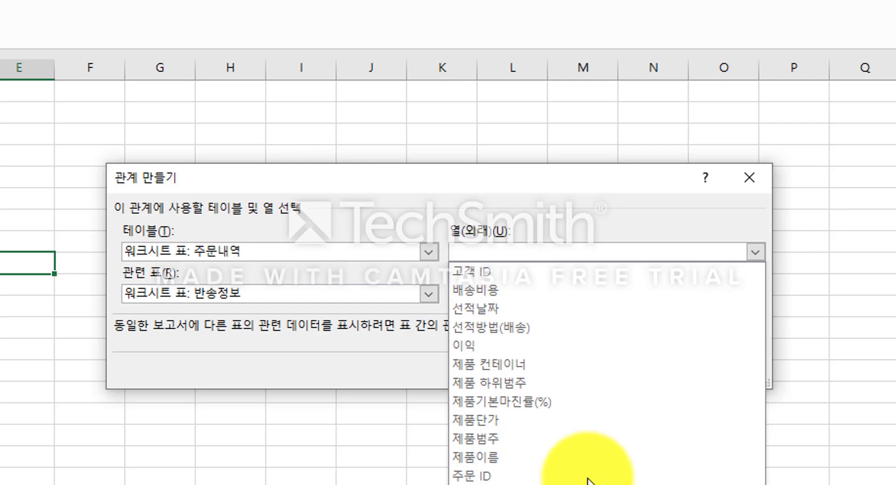
click(491, 478)
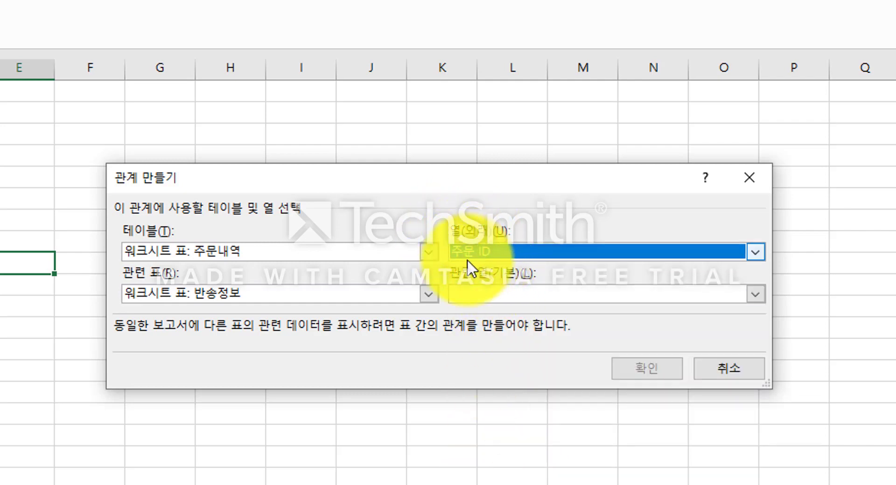
click(314, 298)
click(310, 294)
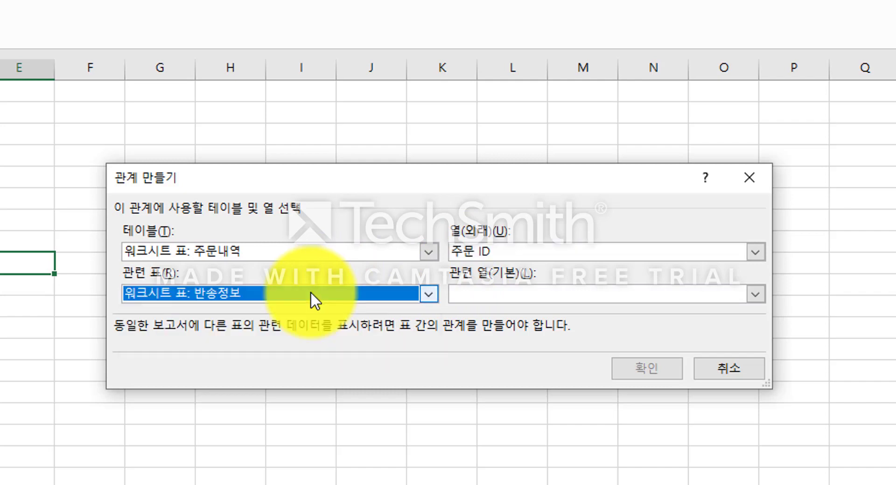
click(541, 297)
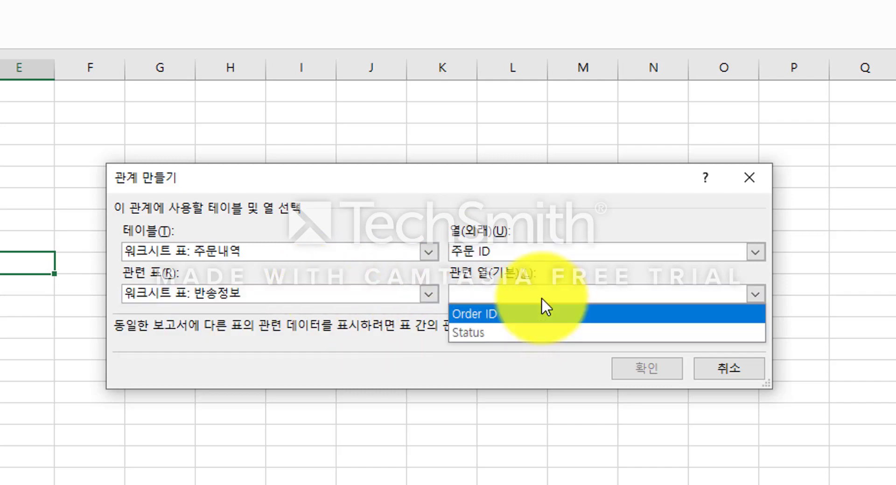
click(484, 313)
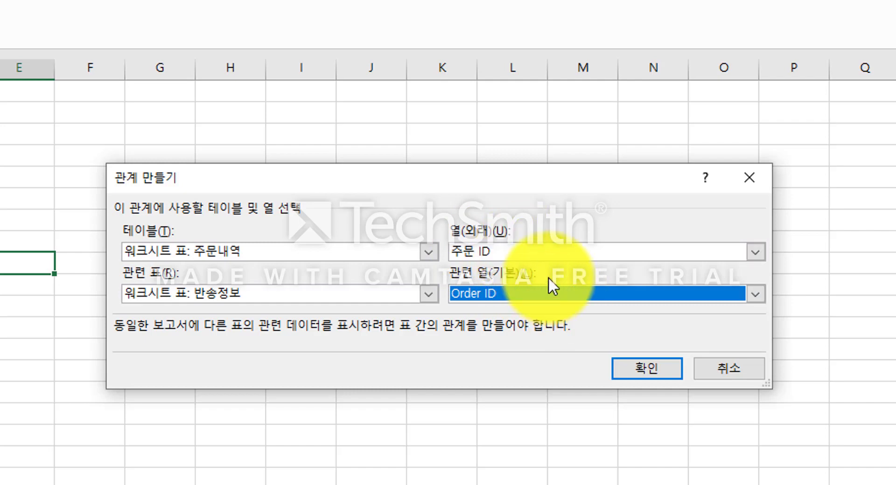
click(254, 252)
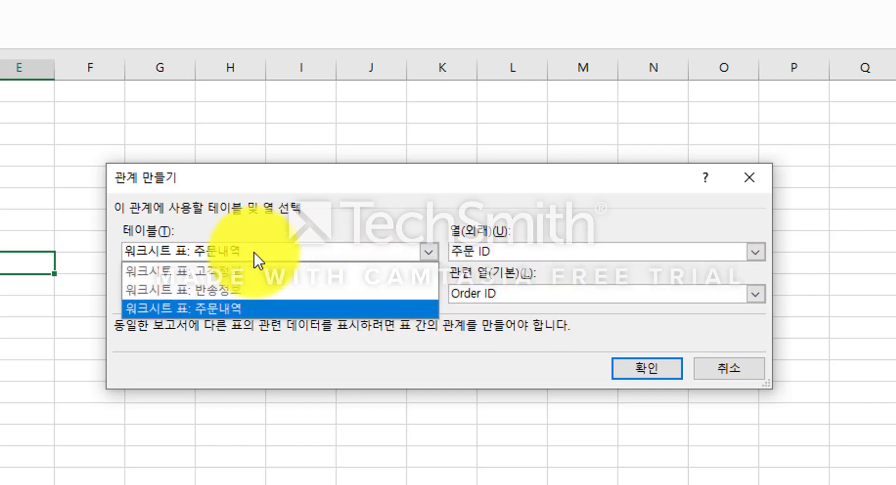
click(254, 252)
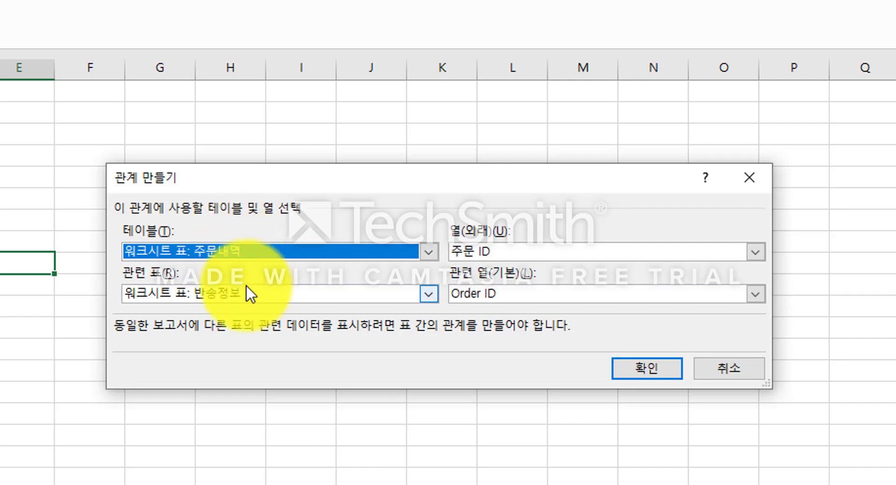
click(644, 371)
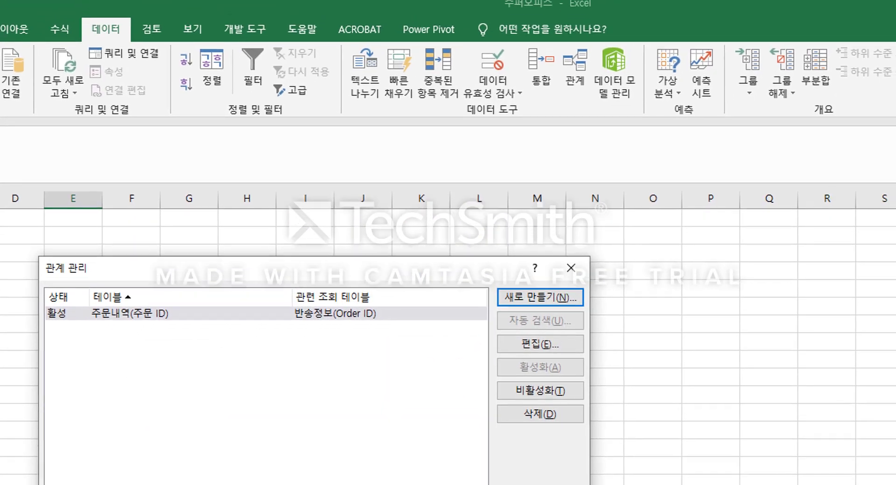
click(594, 390)
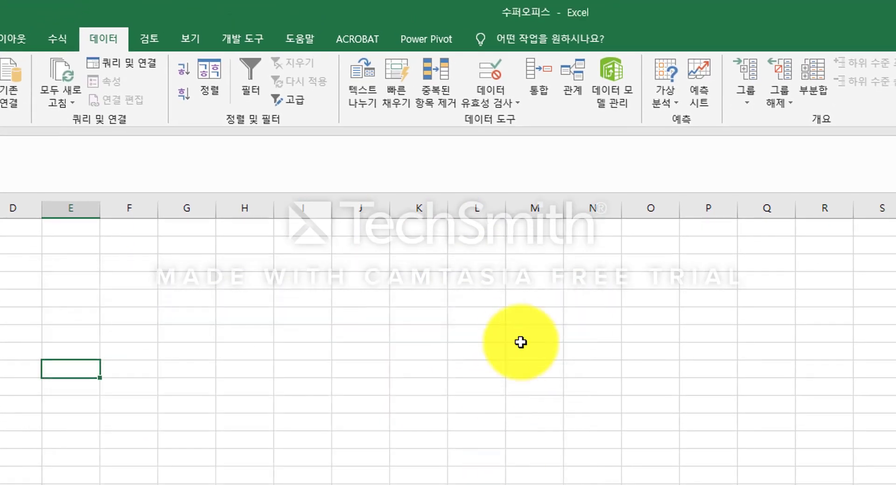
Open the workbook's Power Pivot data model and show its tables in diagram view
click(573, 80)
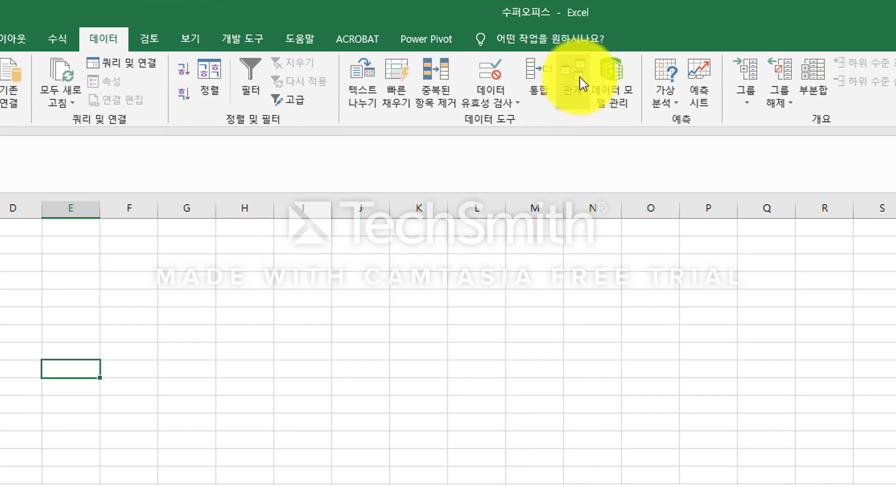
click(612, 82)
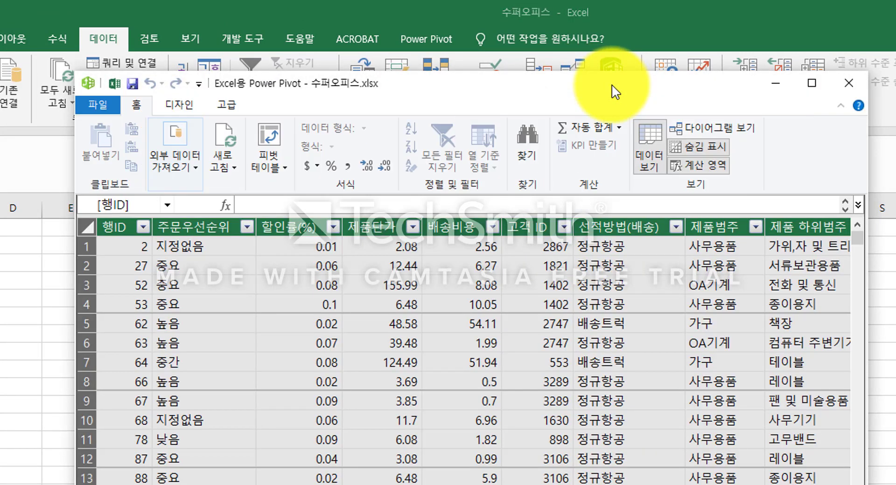
drag(612, 84, 578, 84)
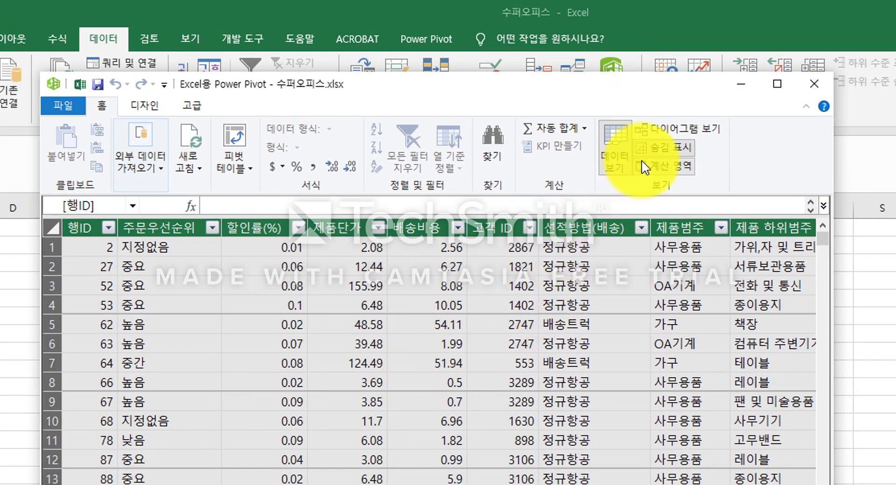
click(671, 130)
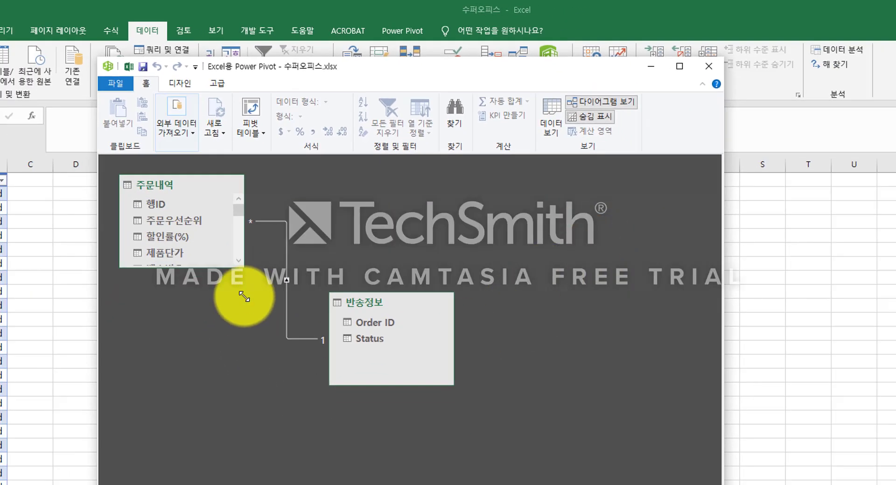
Enlarge the 주문내역 table in the diagram to show all its fields, place 반송정보 beside it, and close the data model
drag(228, 344, 287, 394)
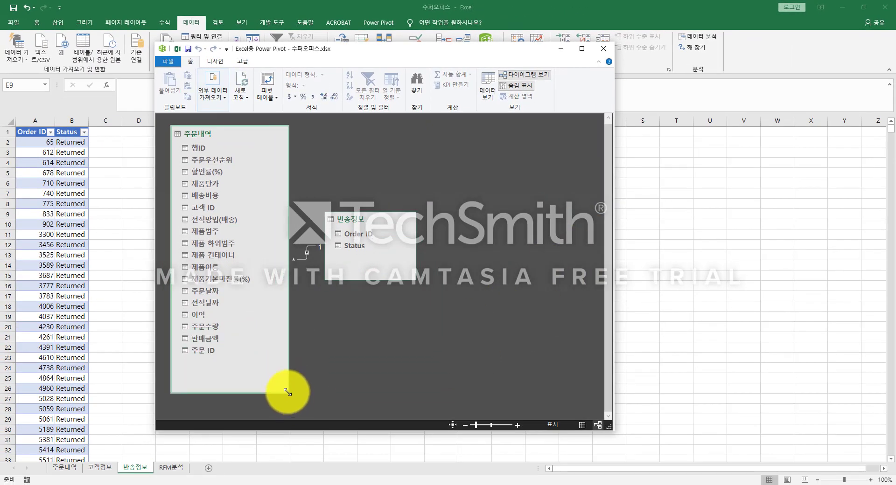
drag(371, 218, 386, 223)
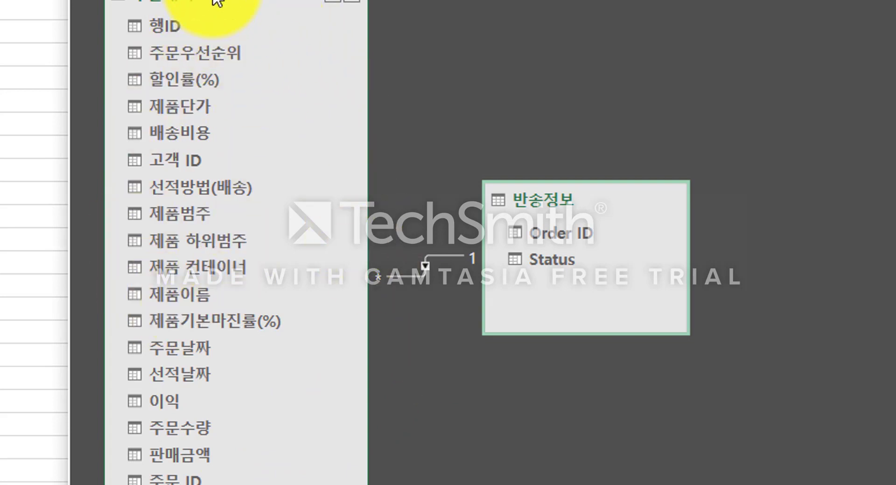
drag(216, 2, 288, 3)
drag(598, 194, 702, 364)
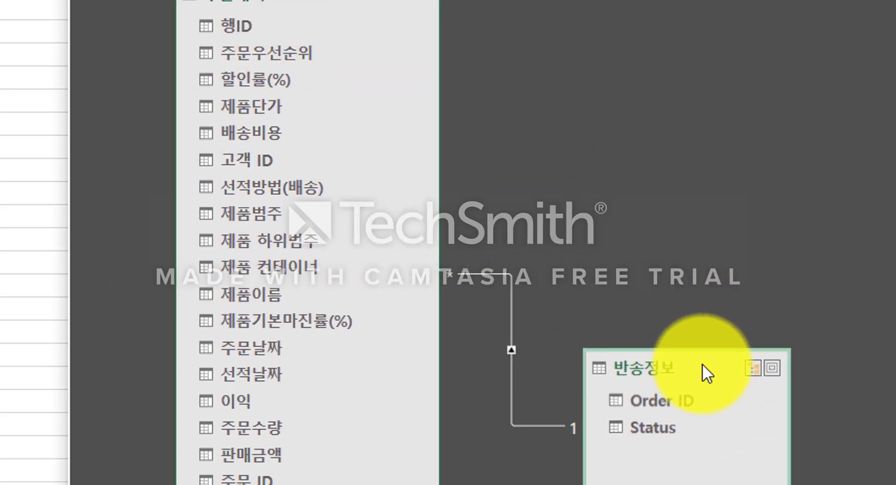
drag(344, 1, 393, 2)
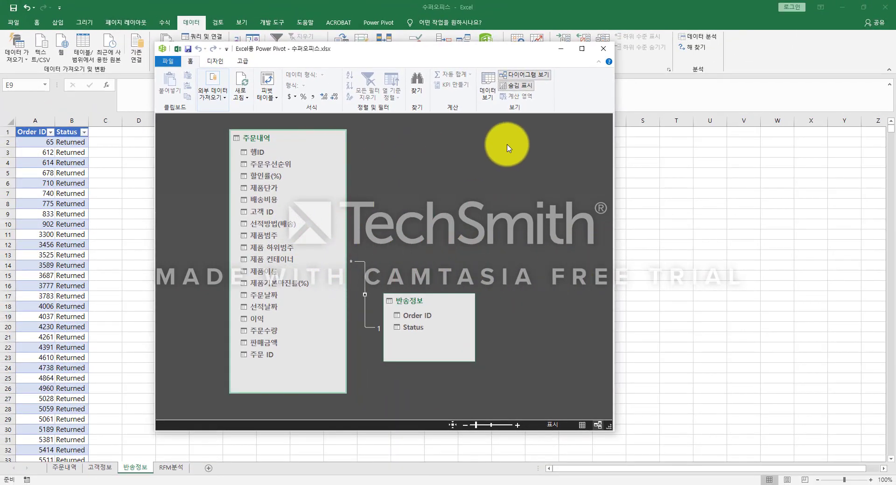
click(605, 52)
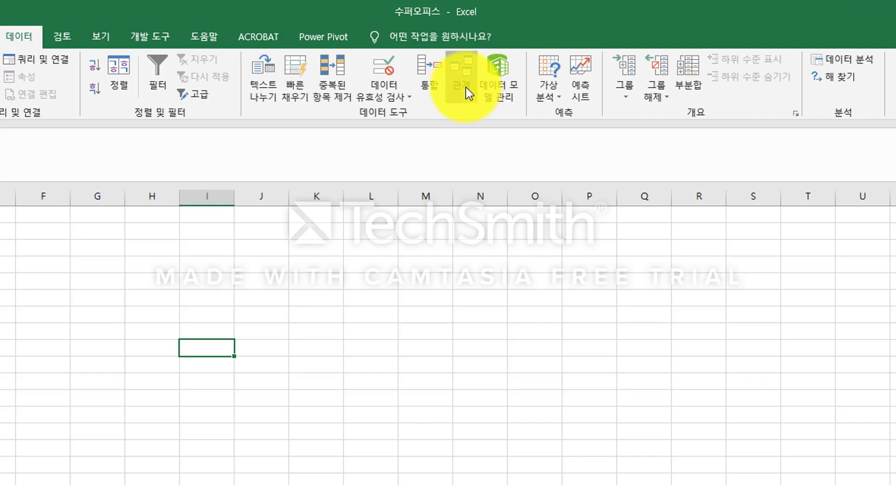
Start a new relationship with the 주문내역 data model table as the table and the 고객정보 worksheet table as the related table
click(466, 88)
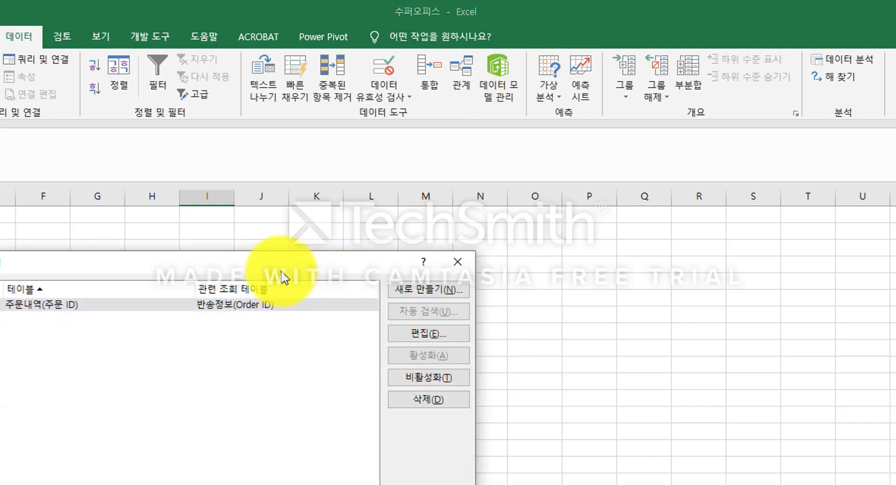
drag(284, 272, 430, 262)
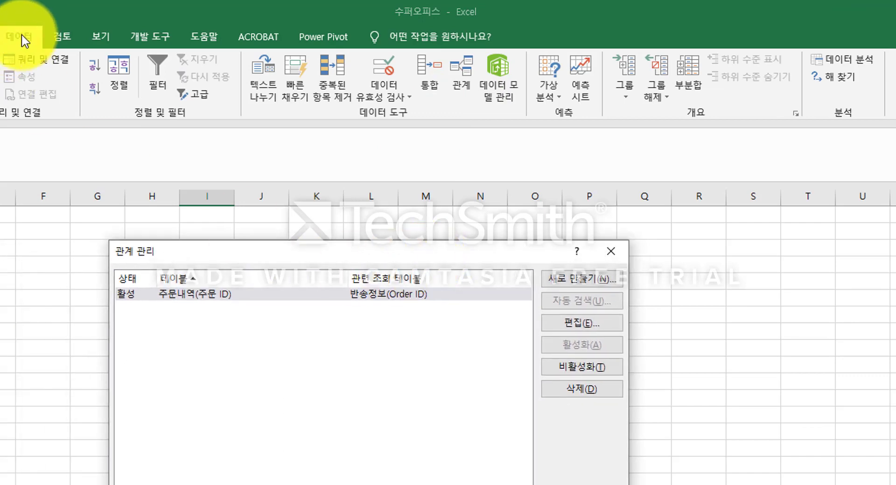
click(579, 279)
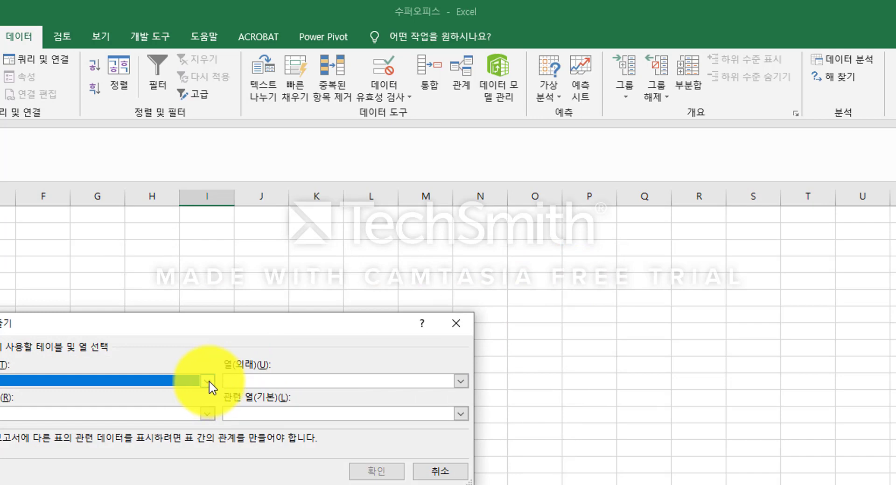
click(210, 387)
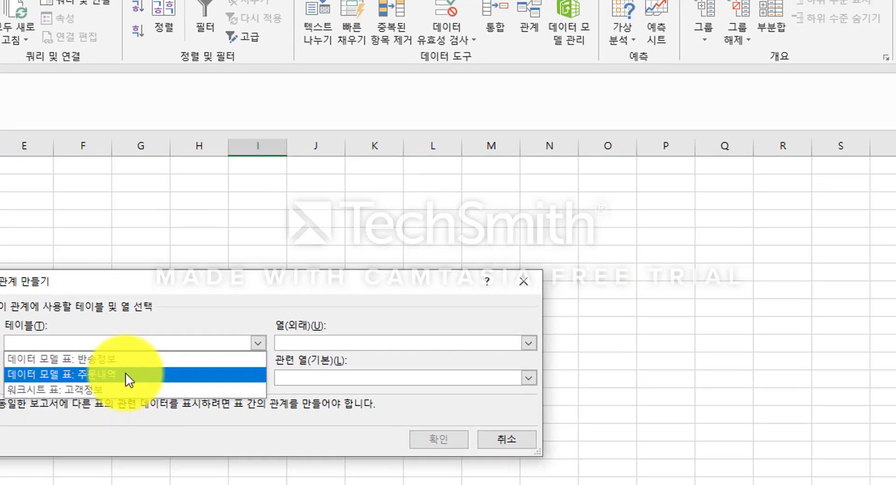
click(120, 409)
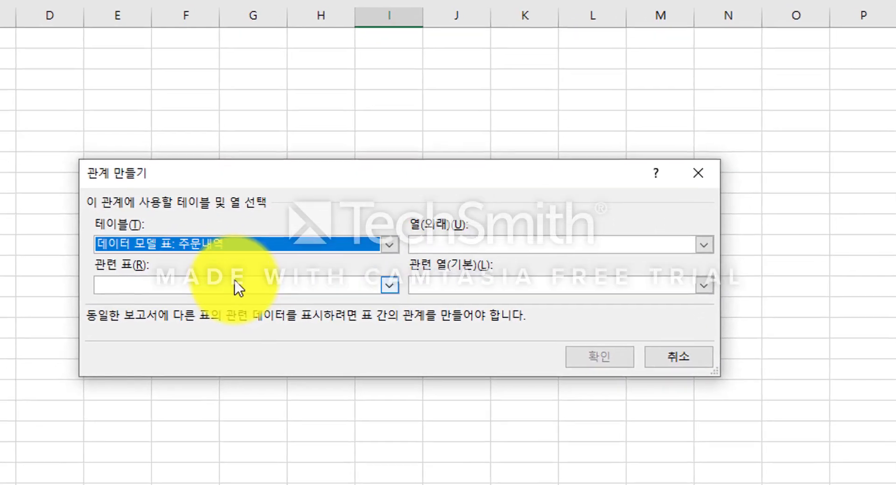
click(389, 285)
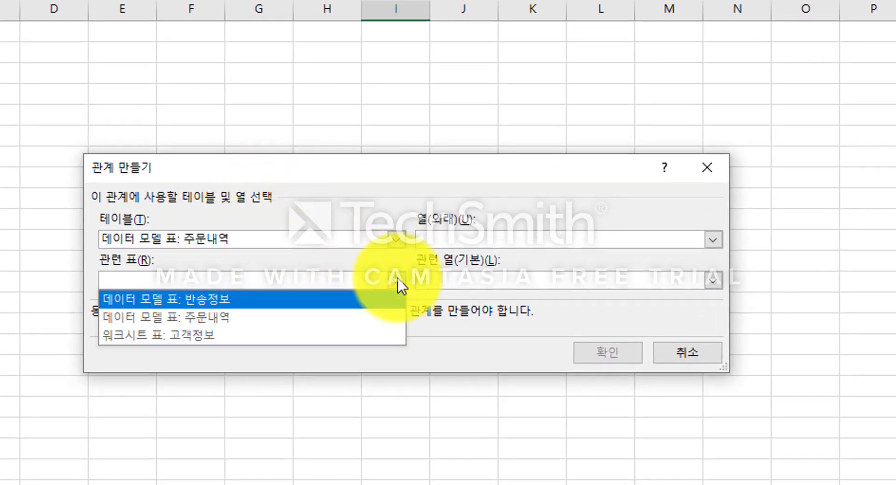
click(222, 334)
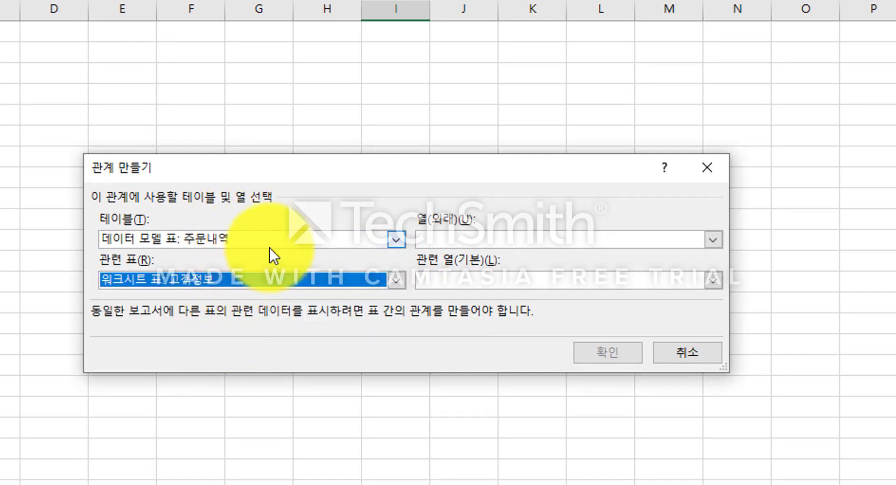
Link the foreign column 고객 ID to the related primary column 고객 ID, create the relationship and close the relationship manager
click(455, 239)
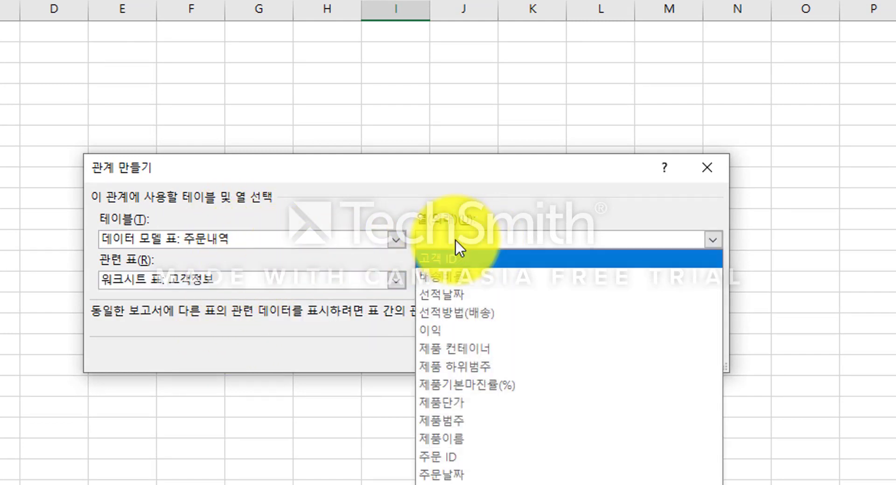
click(457, 258)
click(459, 279)
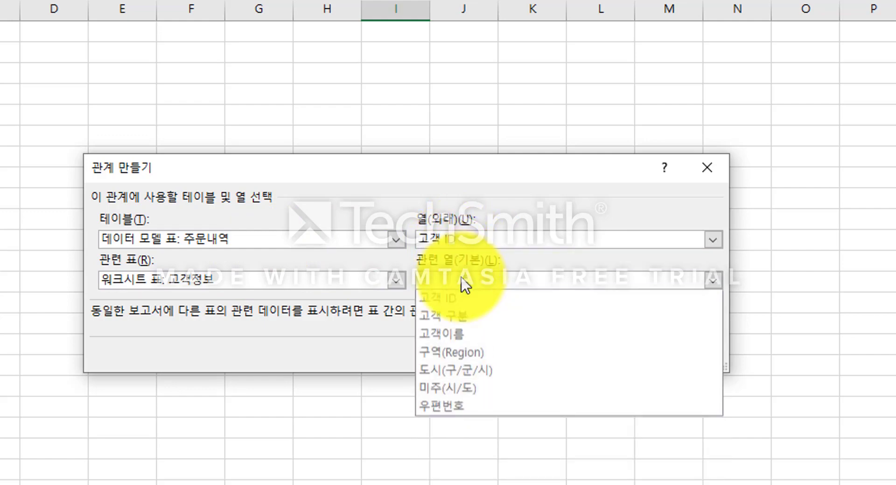
click(454, 301)
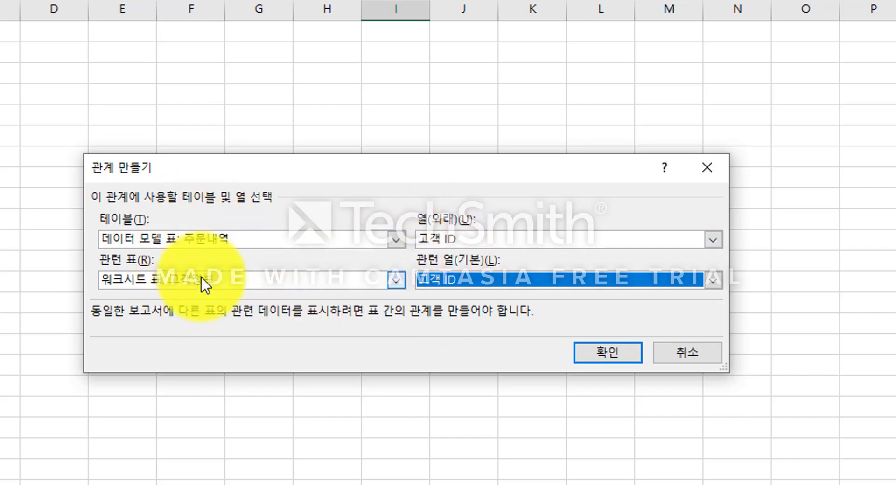
click(597, 351)
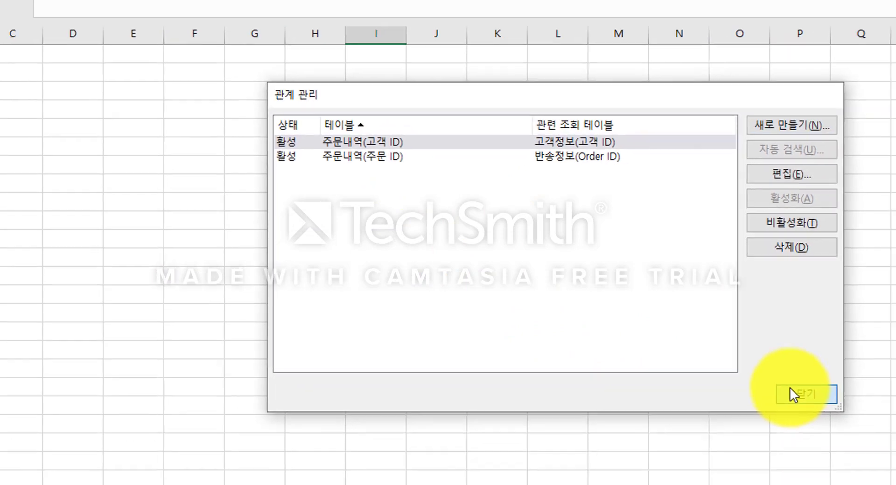
click(791, 391)
Reopen the data model in diagram view and arrange 주문내역 between the 반송정보 and 고객정보 tables
click(530, 106)
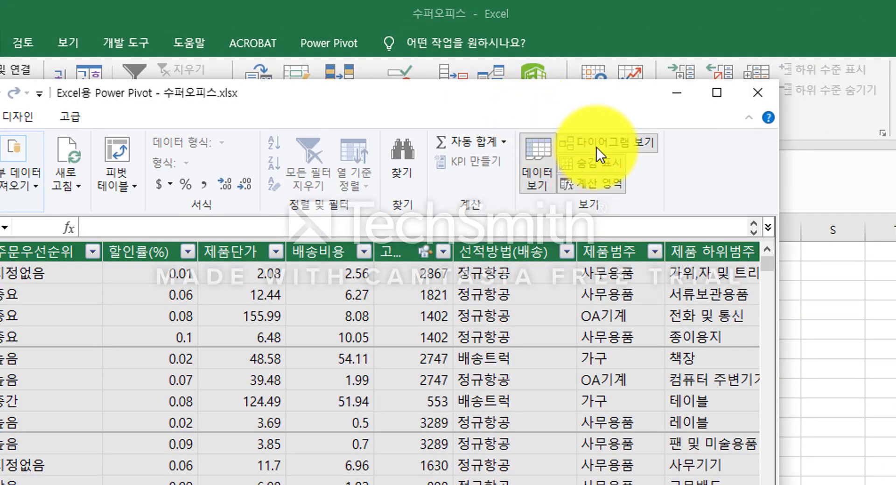
click(594, 148)
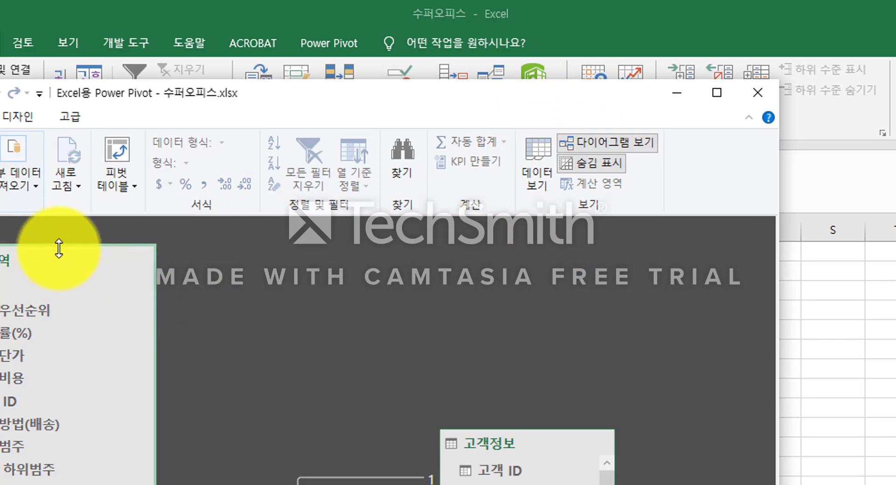
drag(61, 291, 422, 264)
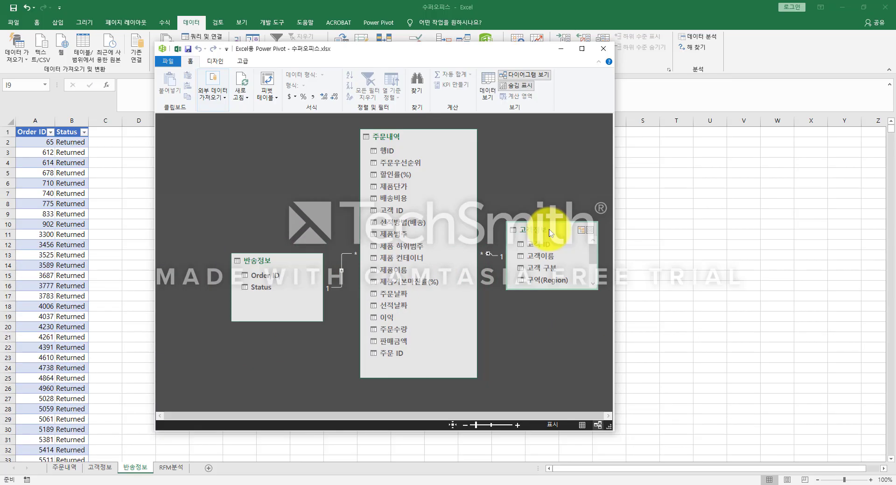
drag(552, 263, 549, 266)
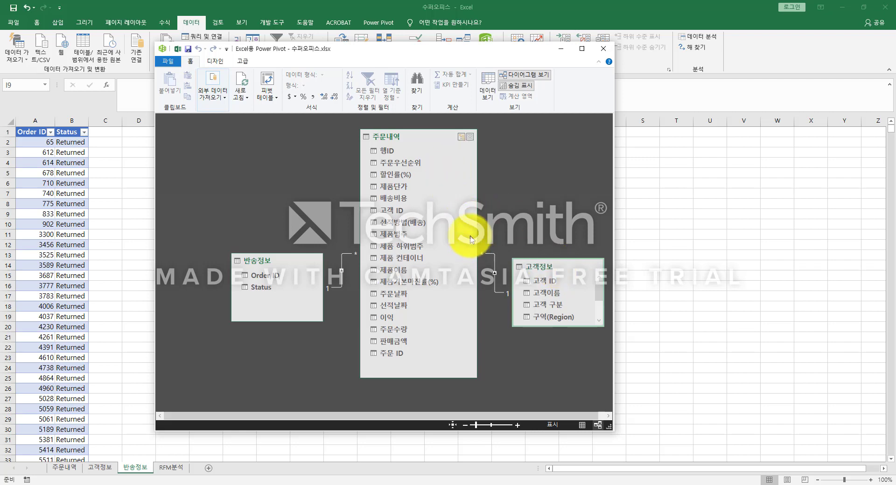
Enlarge the 고객정보 table to show all its fields and space the three related tables evenly in the diagram
drag(570, 330, 569, 371)
drag(407, 137, 394, 136)
drag(265, 259, 222, 251)
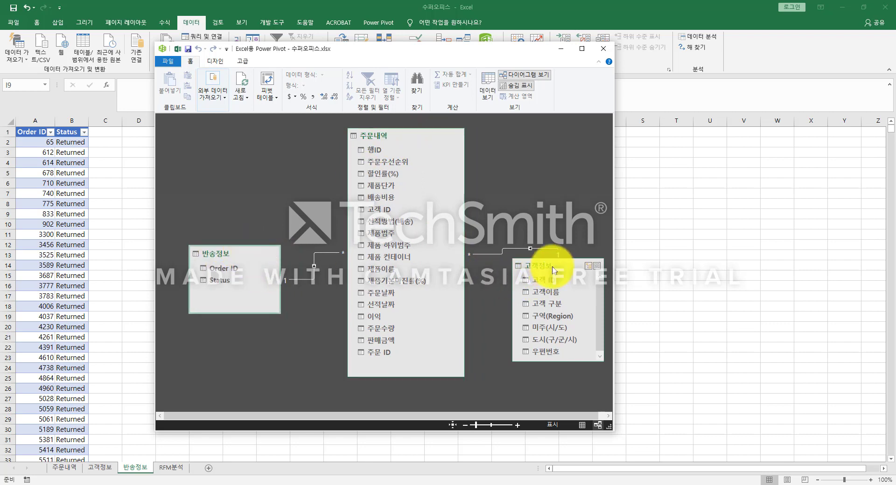
mouse_move(551, 270)
mouse_down()
mouse_move(558, 254)
mouse_move(547, 253)
mouse_up()
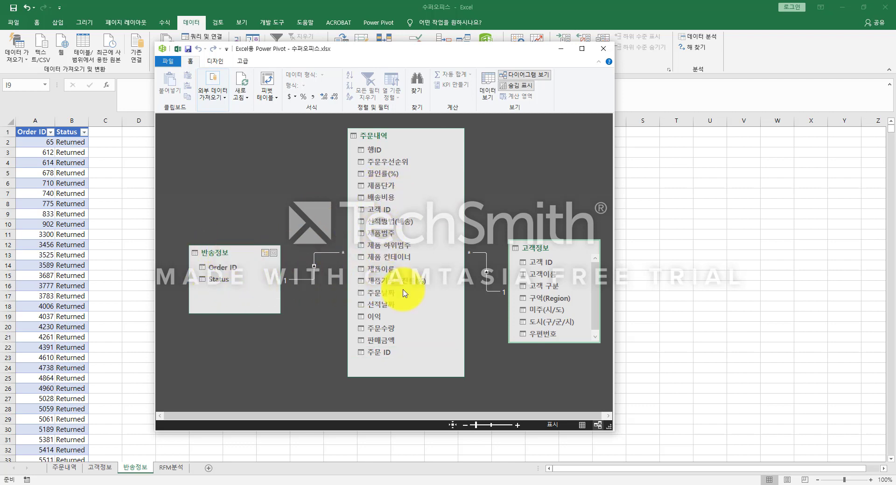
click(487, 285)
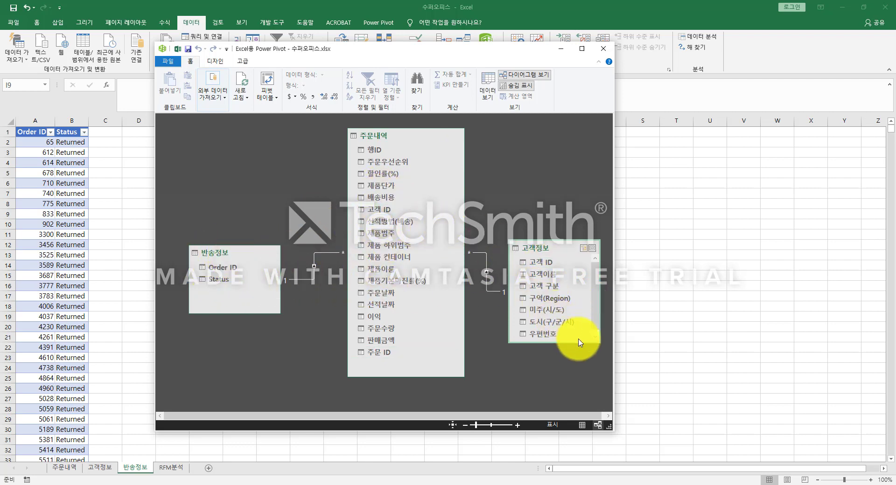
drag(552, 344, 552, 353)
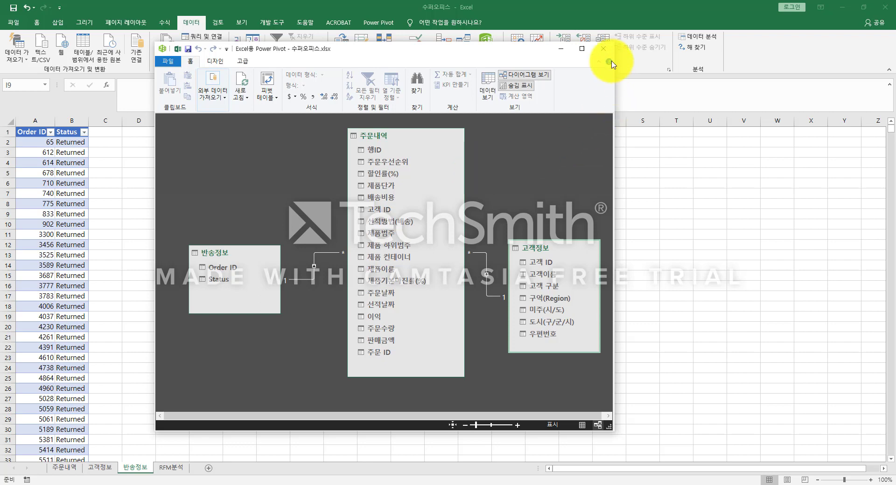
drag(467, 49, 496, 64)
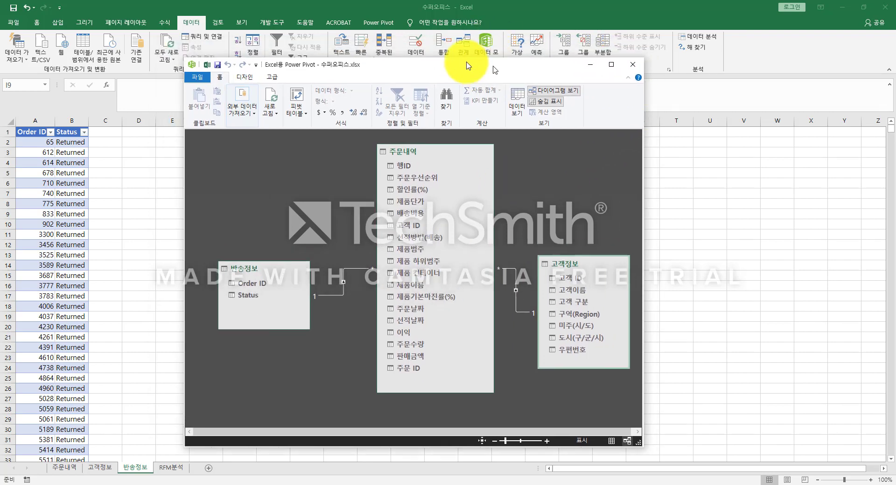
drag(430, 58, 490, 85)
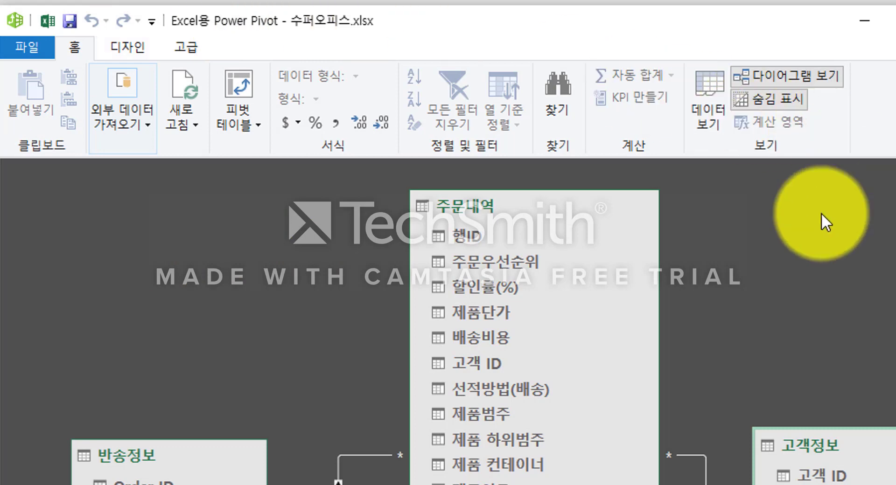
Create a pivot table from the data model on a new worksheet
click(253, 127)
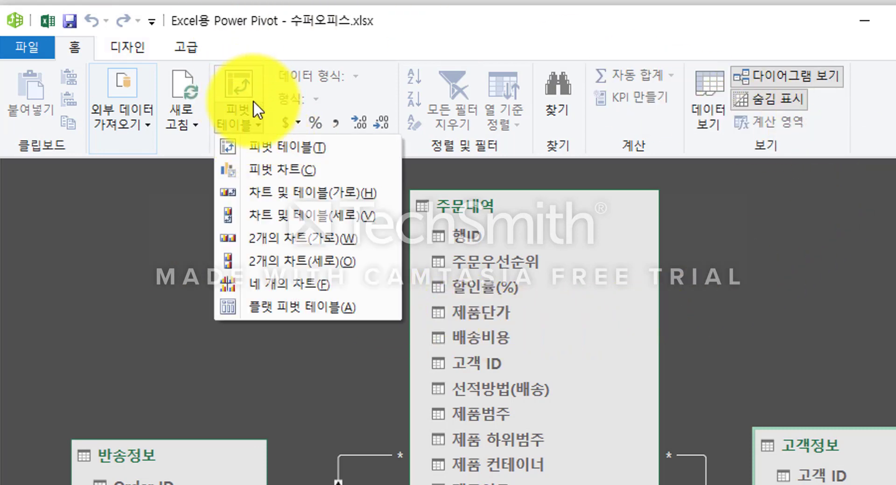
click(237, 87)
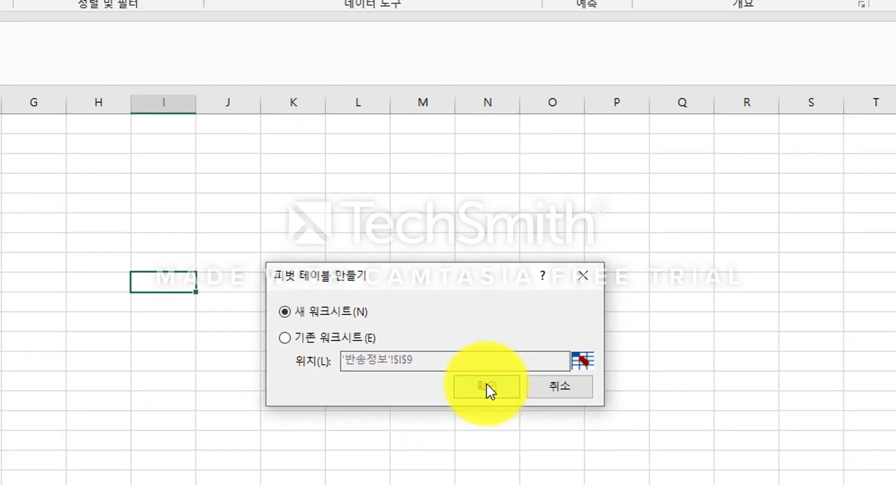
click(480, 417)
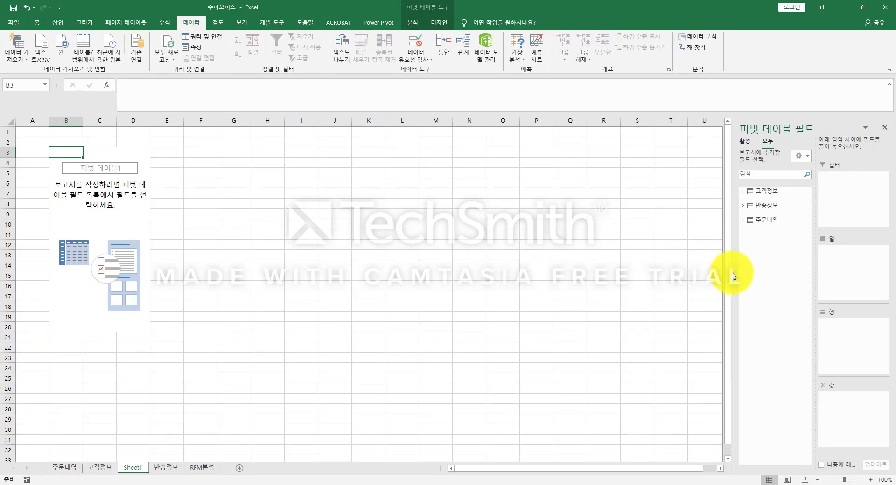
Widen the pivot field list and expand the 고객정보, 반송정보 and 주문내역 tables to list their fields
drag(733, 275, 504, 256)
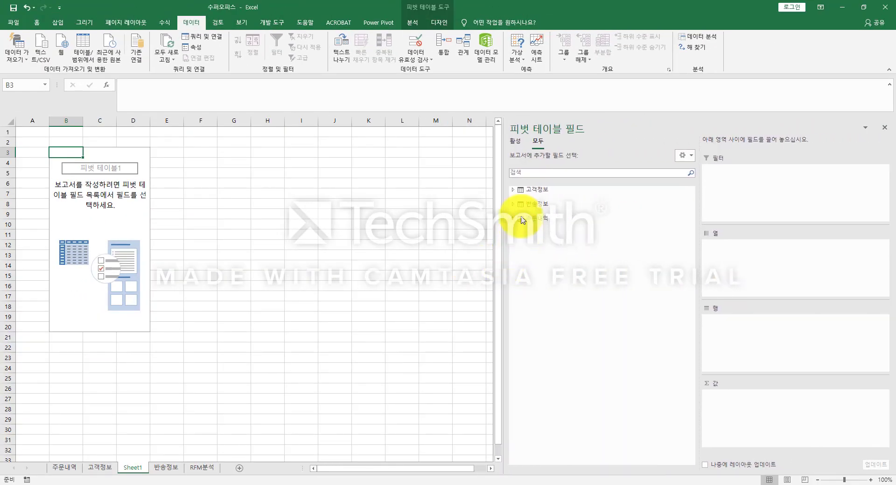
click(513, 189)
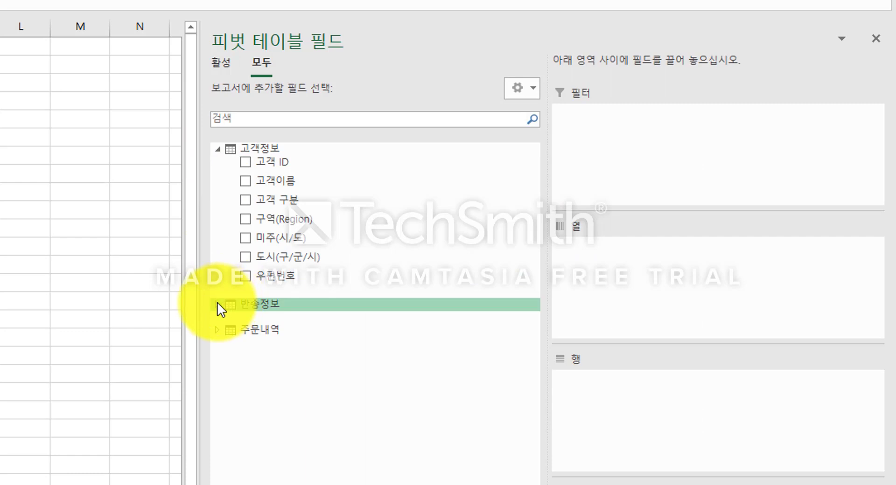
click(513, 276)
click(216, 364)
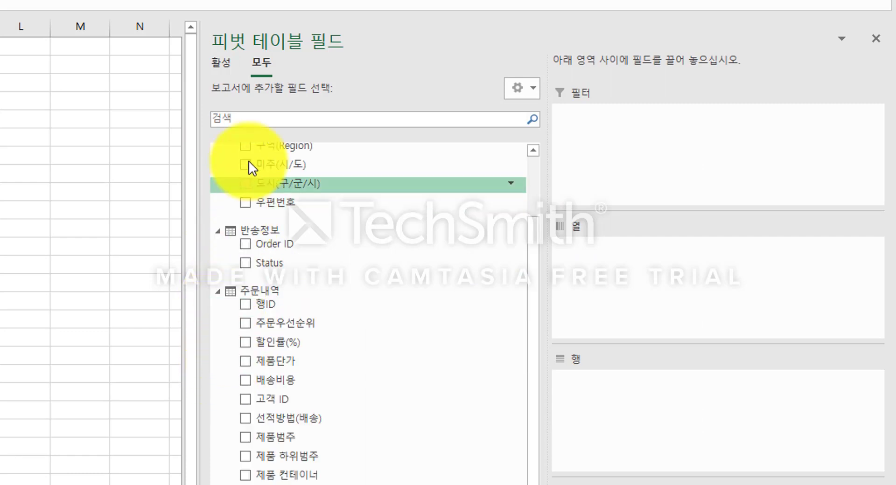
click(218, 290)
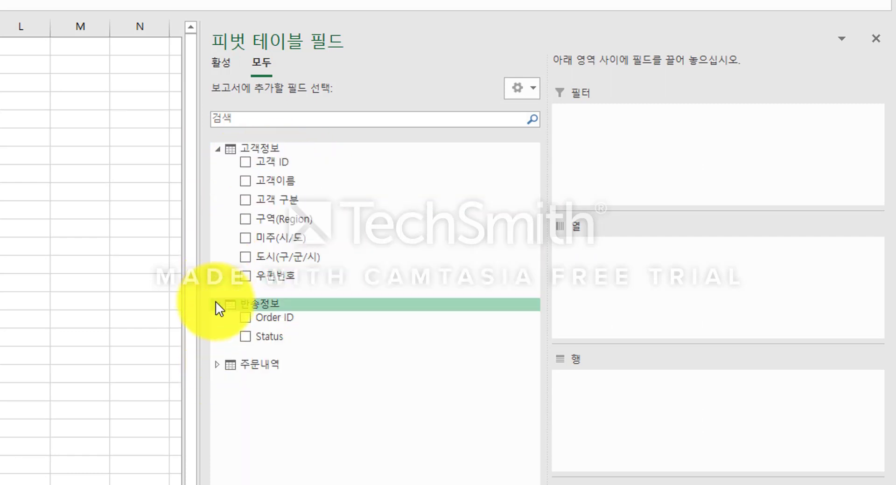
click(217, 302)
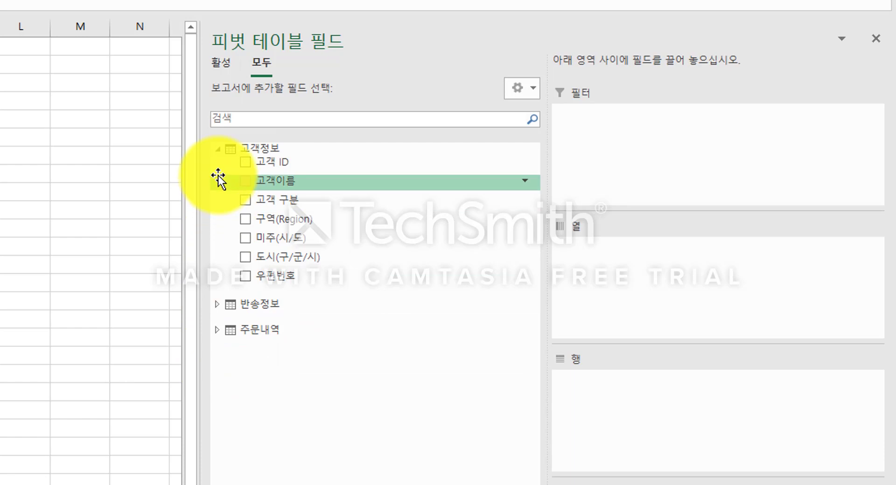
click(217, 149)
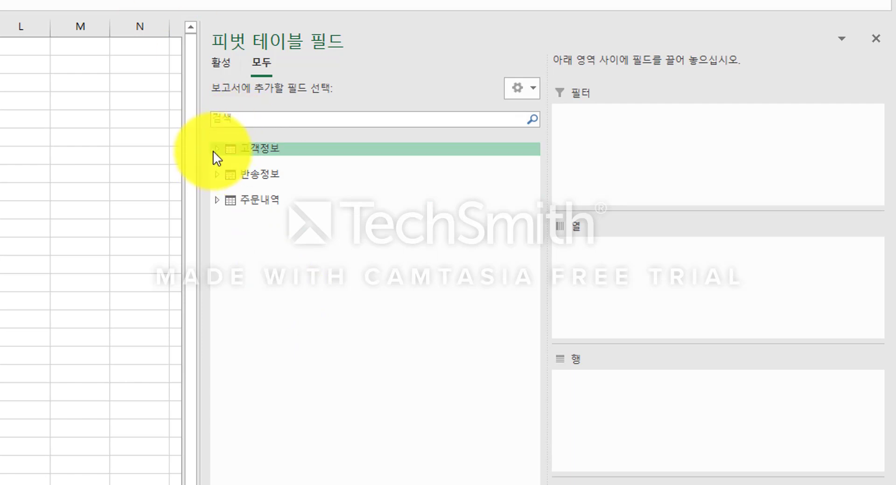
click(217, 175)
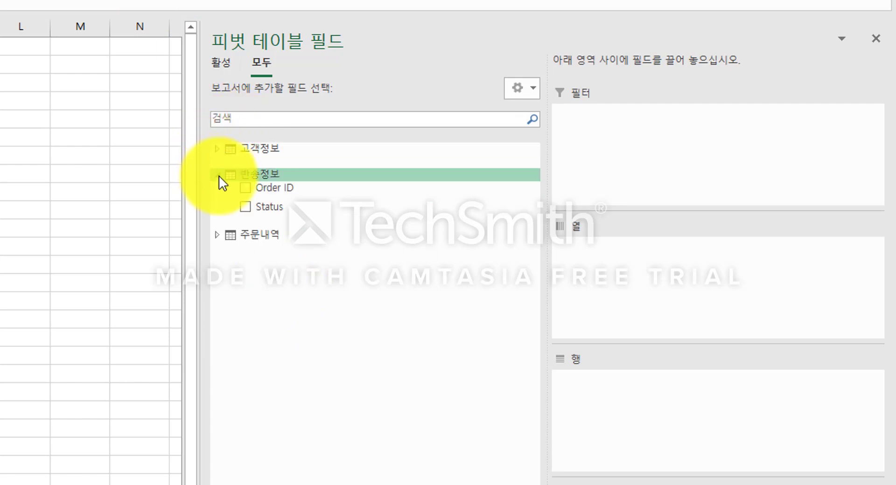
click(218, 235)
click(218, 147)
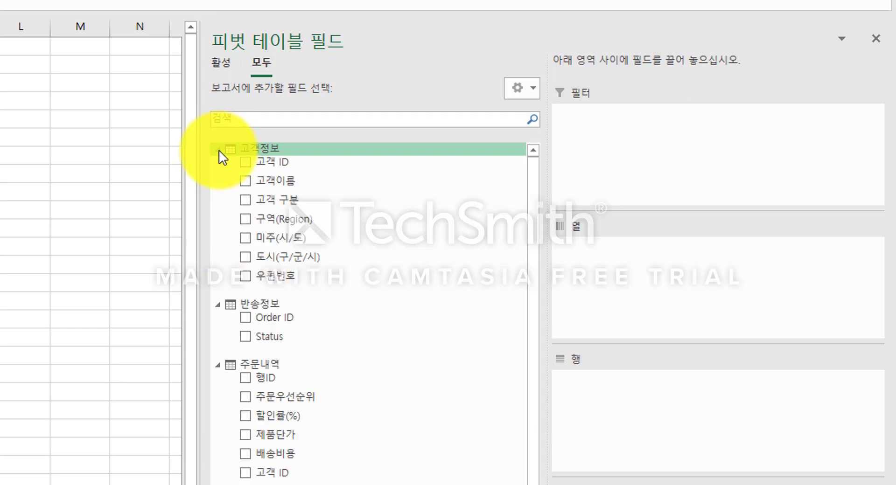
Add 주문 ID from the 주문내역 table to the pivot table's values
scroll(383, 345, down, 2)
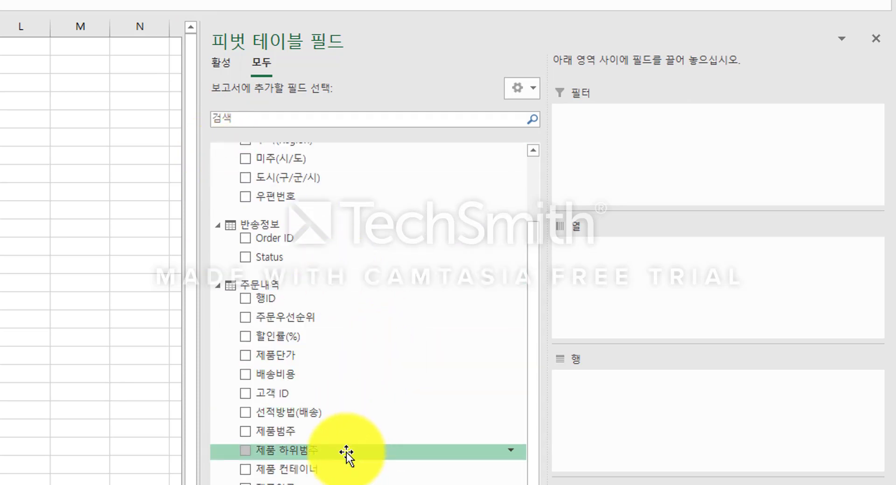
scroll(345, 455, down, 1)
drag(343, 477, 646, 386)
drag(659, 430, 659, 430)
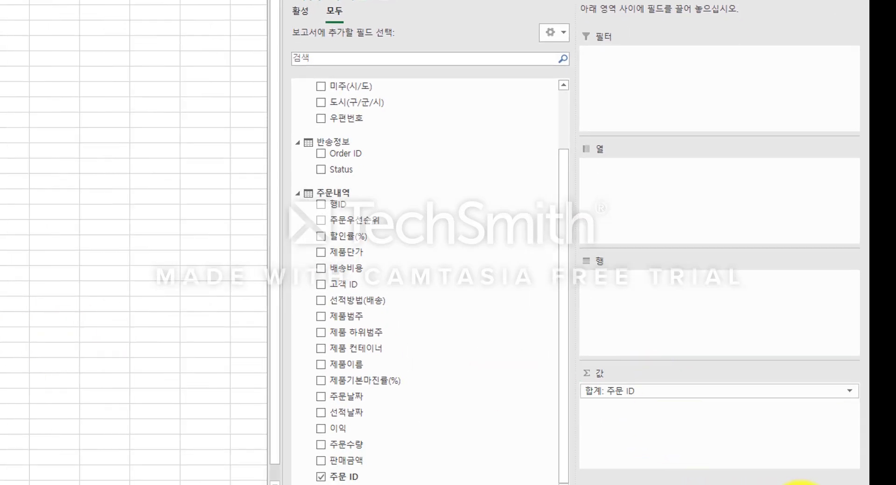
Summarize the 주문 ID value field by distinct count (고유 개수)
click(870, 479)
click(871, 480)
click(871, 480)
click(870, 479)
click(871, 479)
click(871, 479)
click(870, 480)
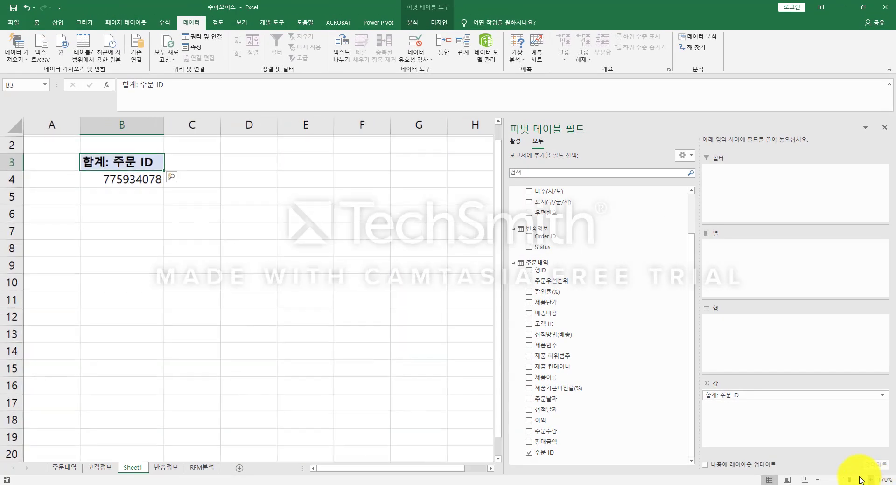
click(873, 394)
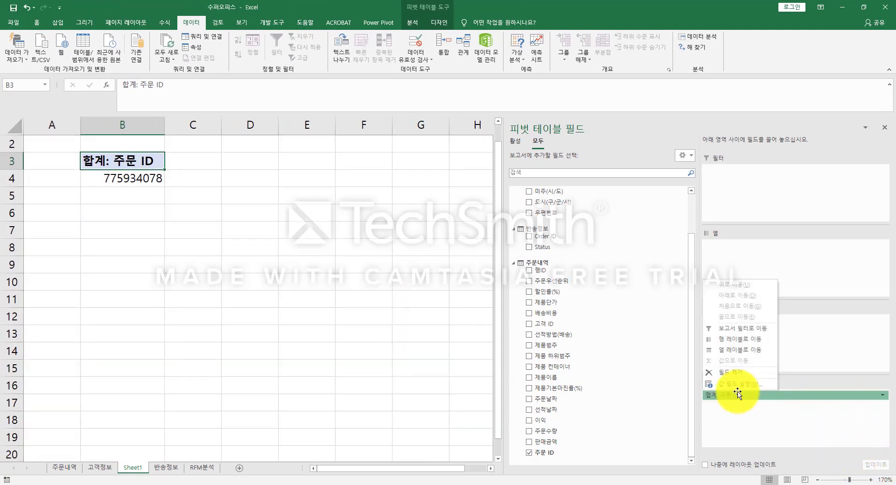
click(733, 386)
drag(417, 257, 411, 275)
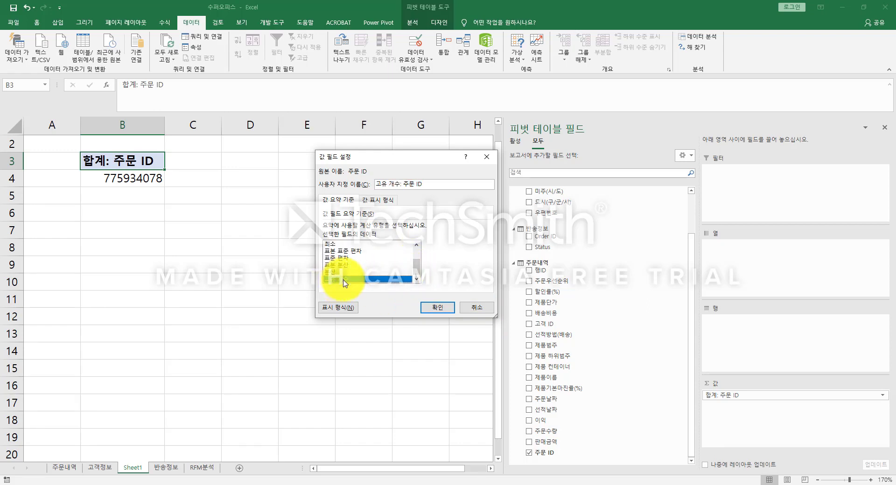
click(436, 308)
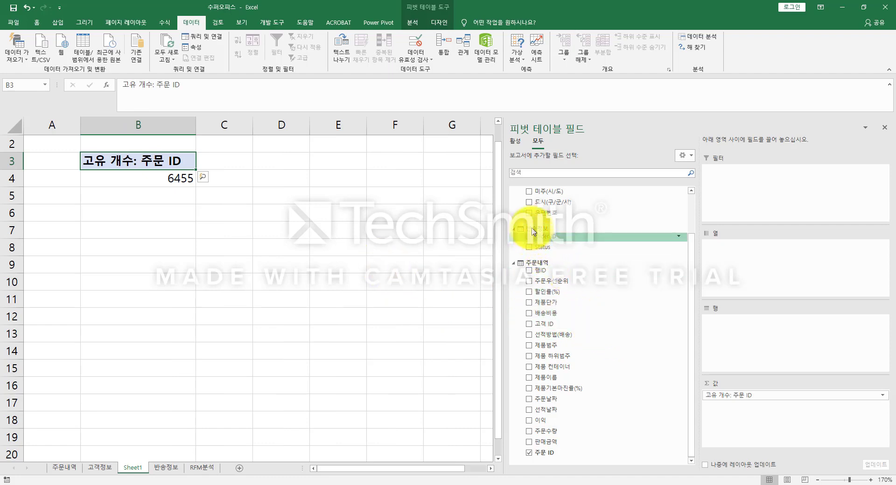
Break the order count down by Status from 반송정보 in the rows and check the counts for returned and blank items
drag(543, 249, 741, 345)
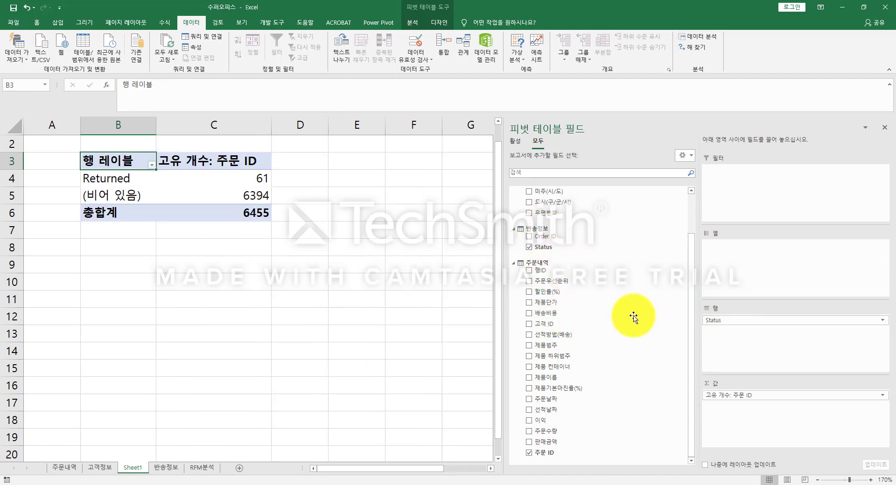
click(101, 177)
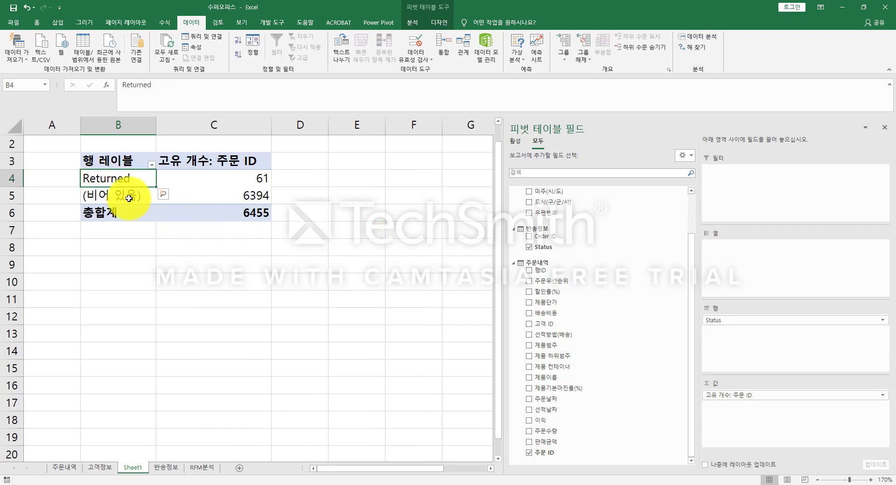
double_click(115, 197)
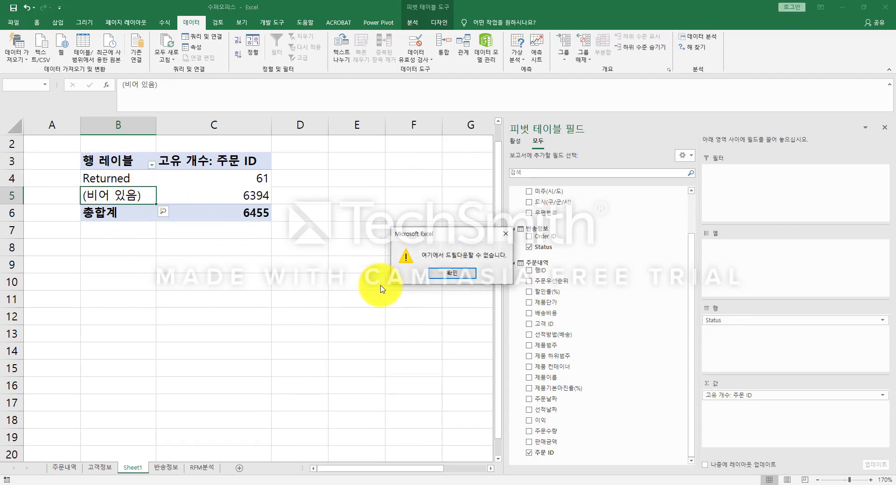
click(451, 273)
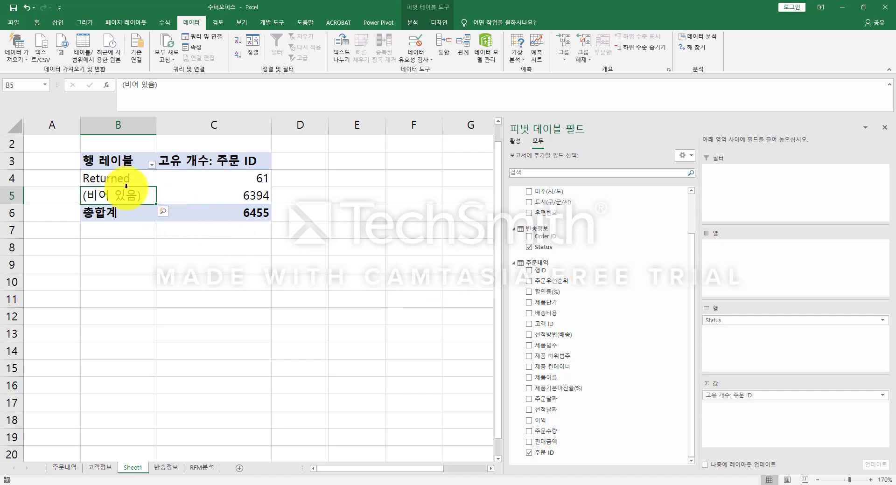
click(250, 182)
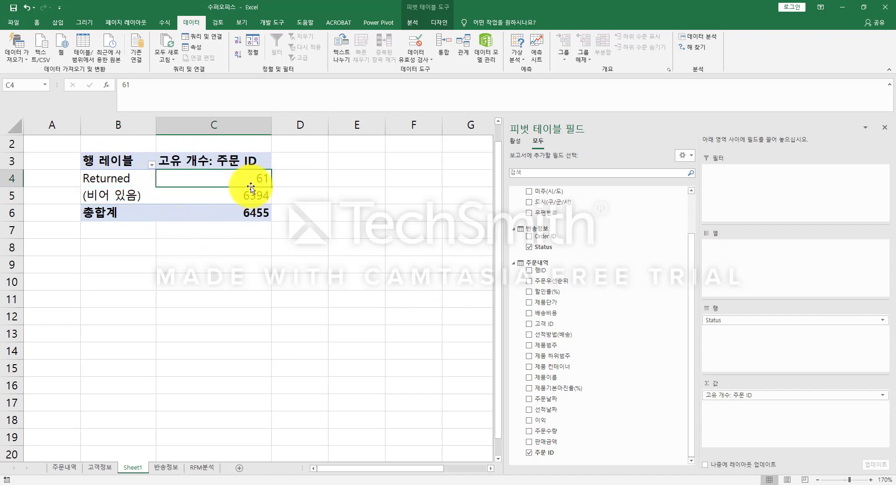
click(111, 181)
click(260, 181)
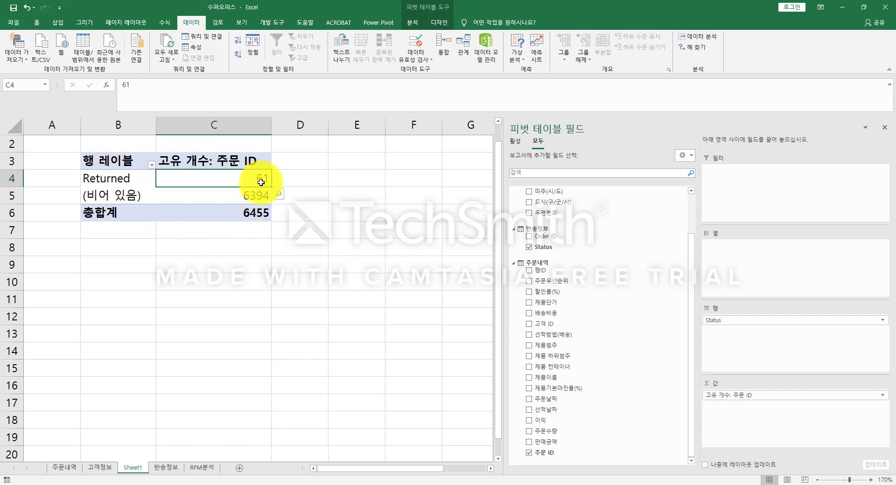
click(246, 201)
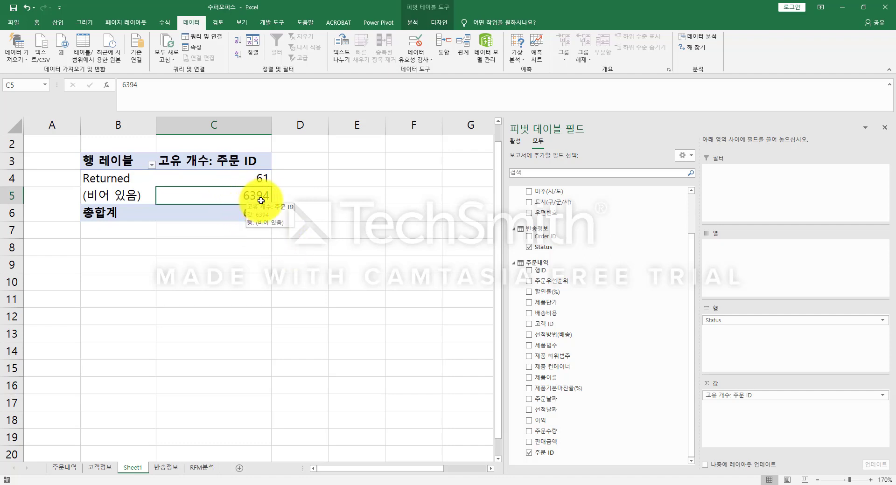
Rename the blank Status row label as 정상 and the Returned label as 반송
click(120, 197)
drag(170, 91, 104, 83)
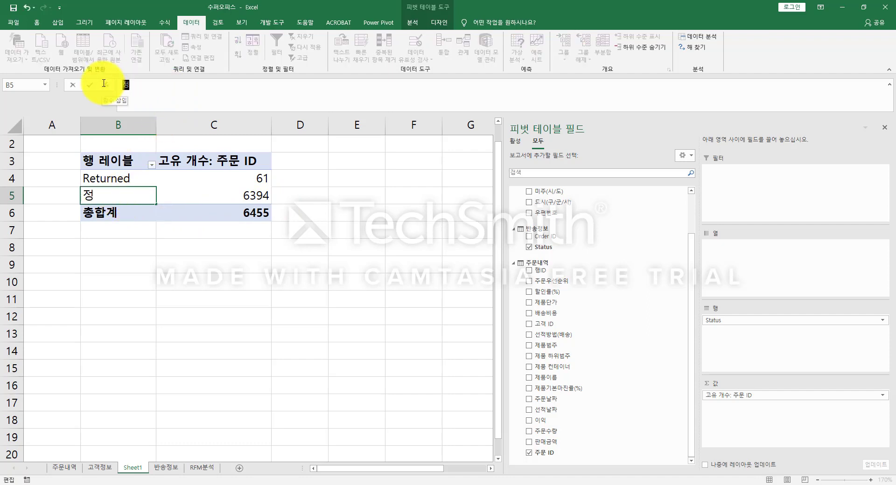
text(정상)
key(Return)
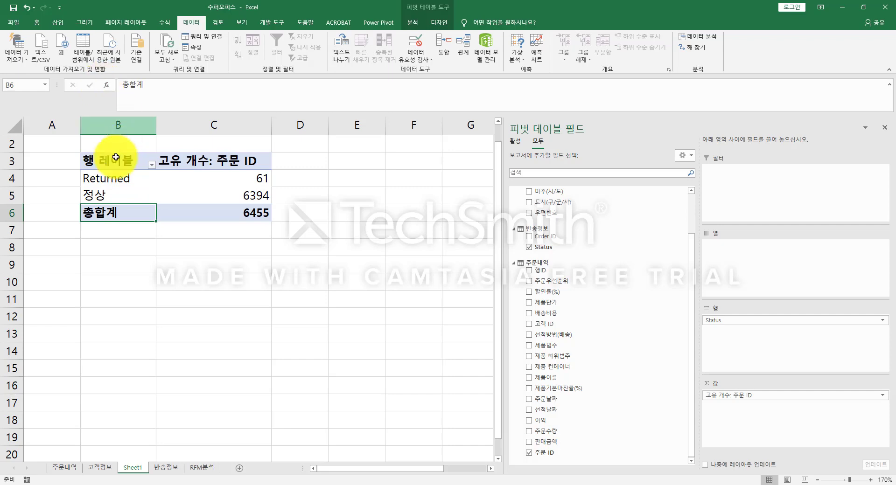
click(101, 181)
drag(162, 89, 106, 82)
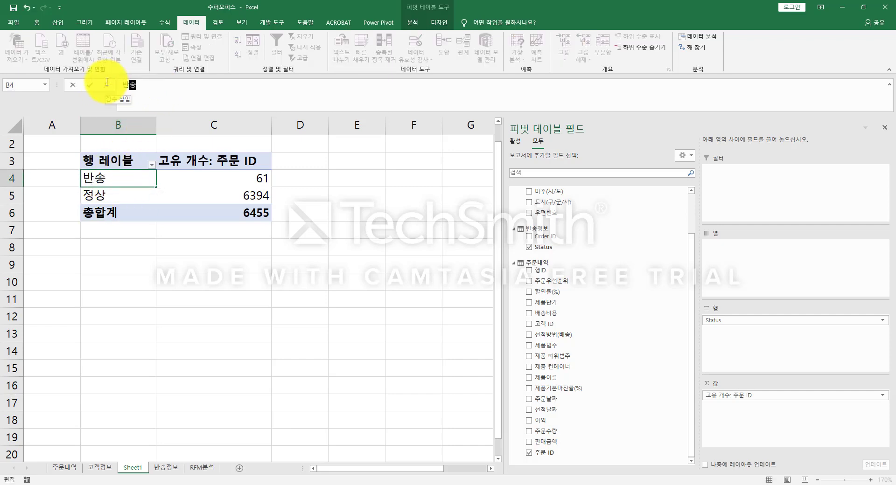
text(반송)
key(Return)
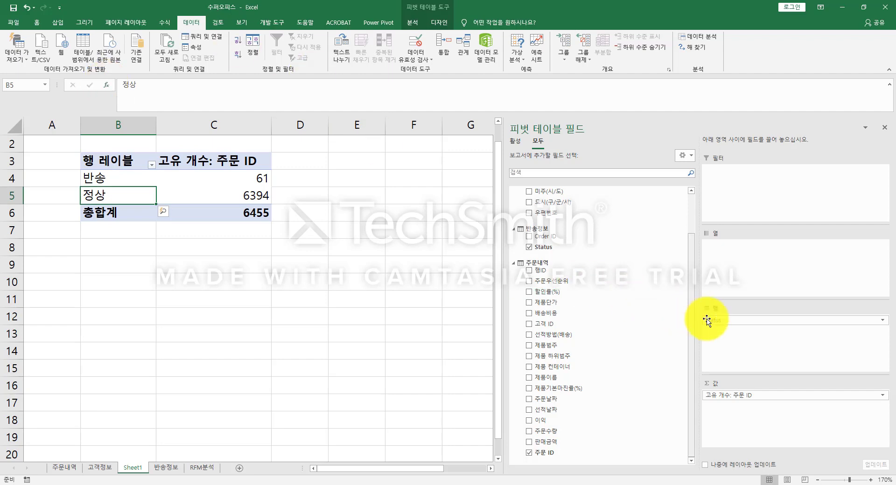
Move Status from the rows to the columns, and clear both Status and the 주문 ID count from the pivot table
drag(710, 318, 728, 276)
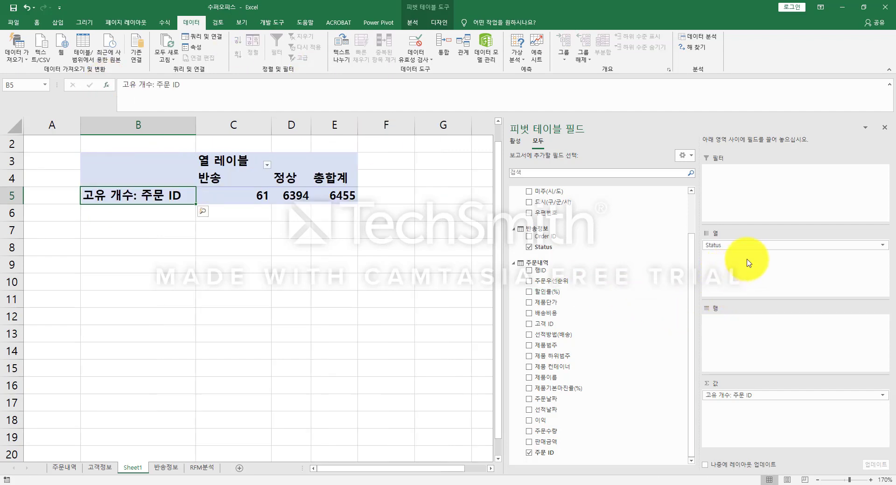
drag(734, 247, 606, 259)
scroll(606, 259, up, 2)
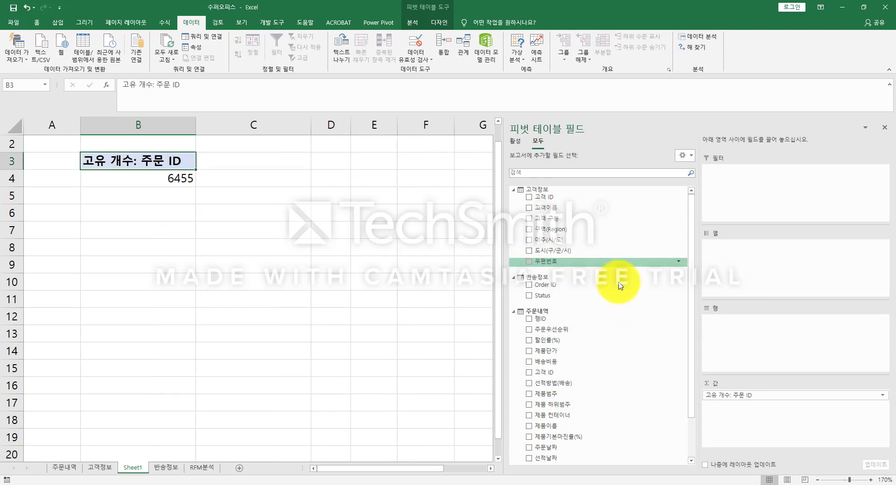
drag(718, 395, 550, 299)
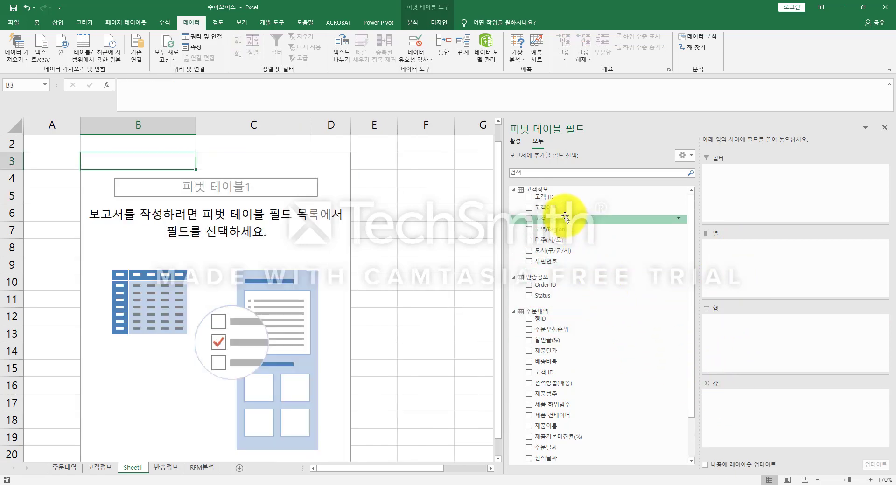
Add 고객 ID from 주문내역 to the pivot rows and try to place 고객이름 from 고객정보 beneath it
scroll(584, 339, down, 2)
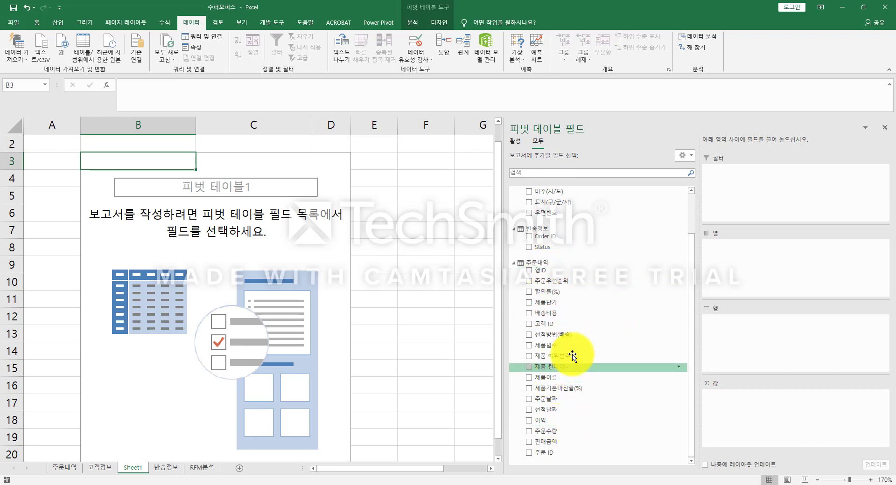
drag(557, 323, 741, 362)
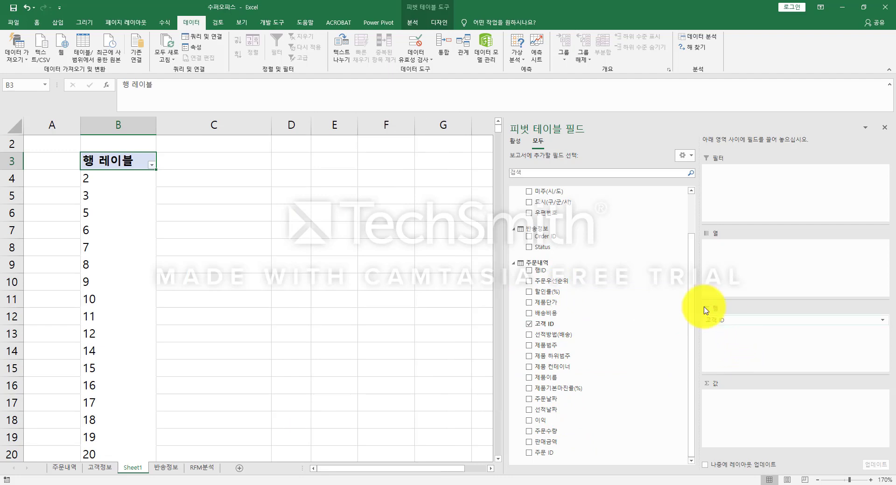
scroll(593, 298, up, 2)
drag(556, 208, 750, 358)
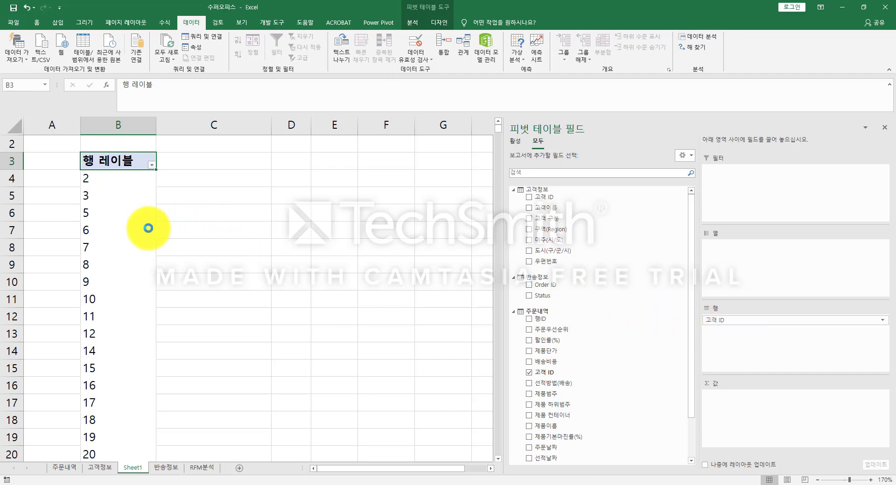
Replace 고객 ID with 고객이름 from 고객정보 in the pivot rows and look through the listed customers
drag(714, 320, 623, 326)
drag(601, 208, 746, 357)
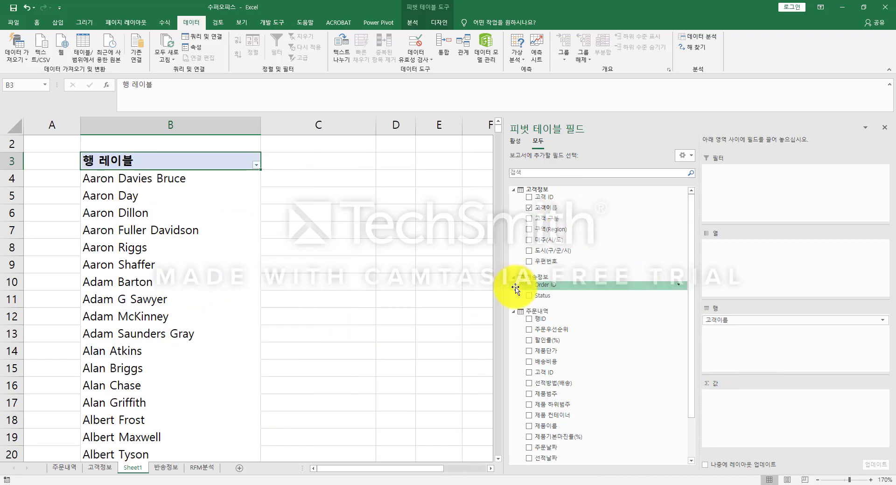
scroll(140, 214, down, 2)
scroll(137, 223, down, 6)
scroll(140, 230, up, 8)
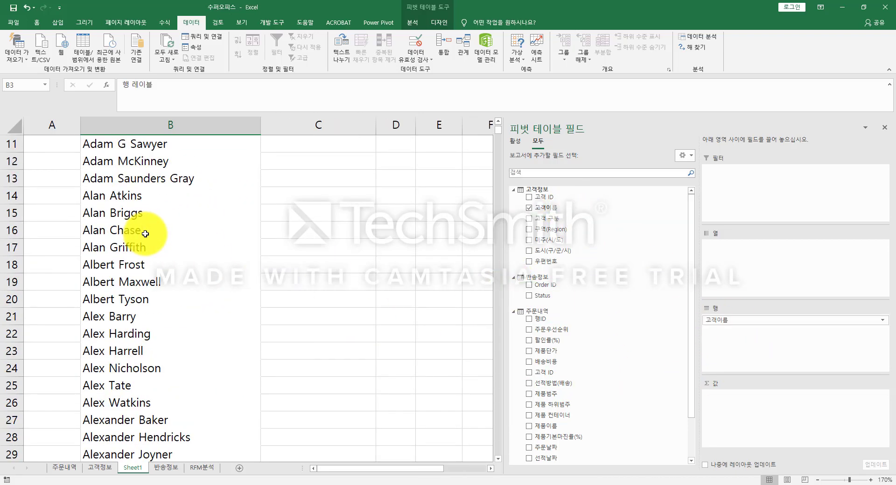
click(162, 201)
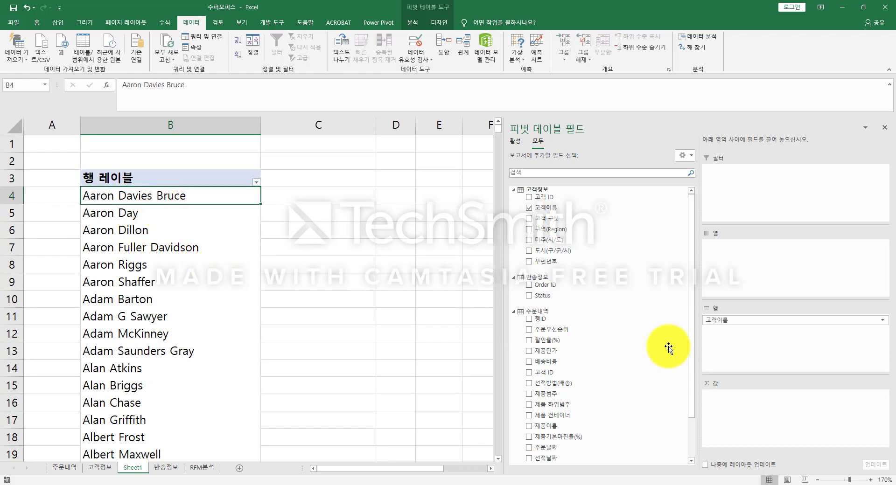
Replace 고객이름 with 미주(시/도) in the pivot rows, and remove that field again to empty the pivot table
drag(713, 321, 660, 317)
drag(588, 240, 742, 357)
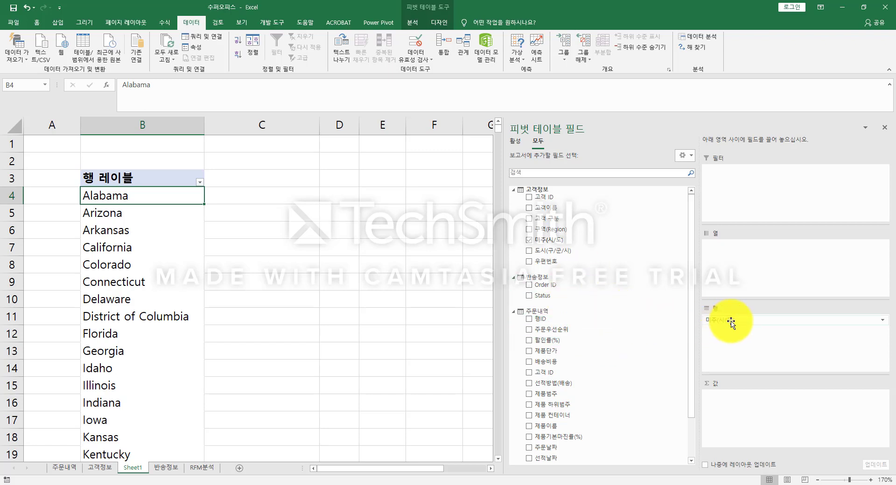
drag(730, 321, 624, 332)
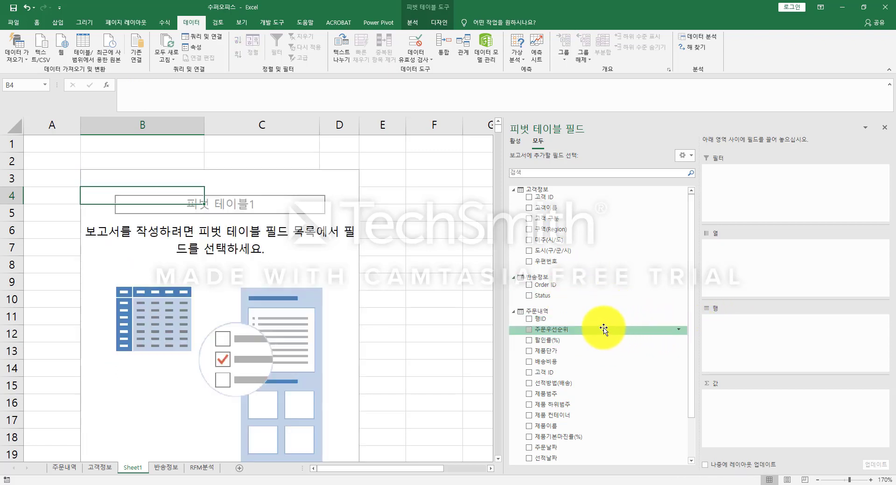